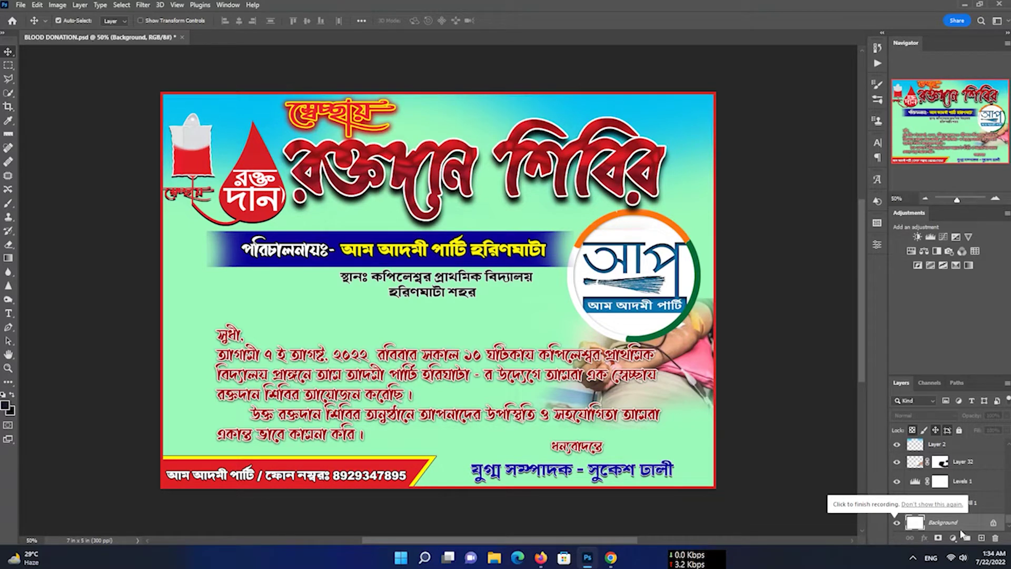
# Start a new document and name it BLOOD DONATION INVITATION
pyautogui.click(22, 6)
pyautogui.click(25, 19)
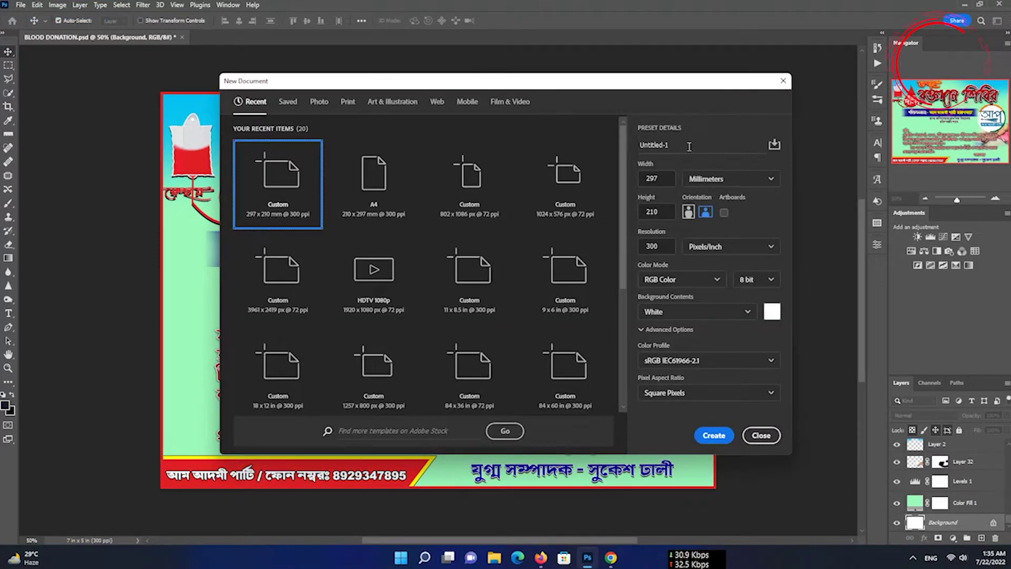
pyautogui.moveTo(689, 147); pyautogui.dragTo(630, 146)
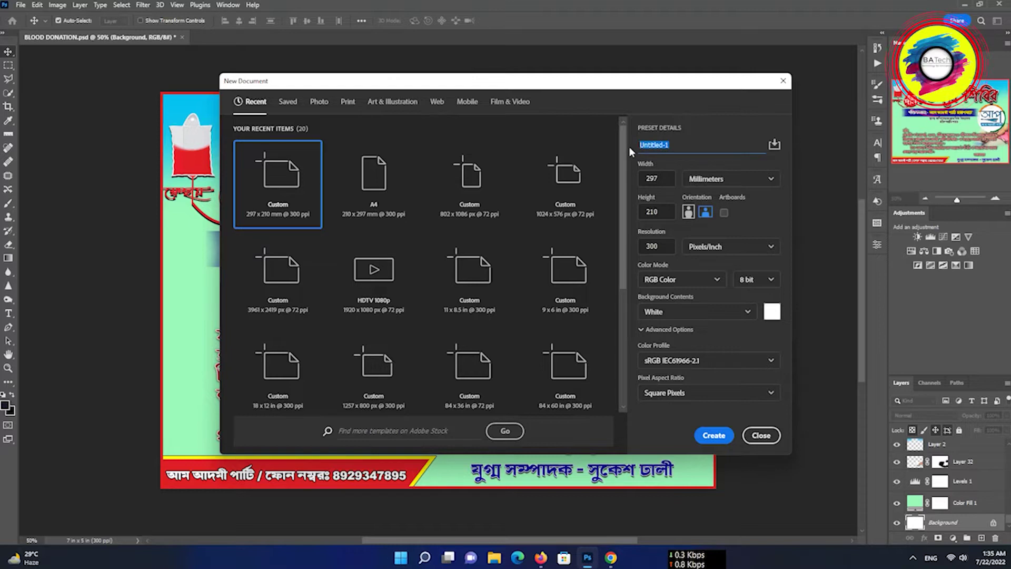
pyautogui.write('BLOO')
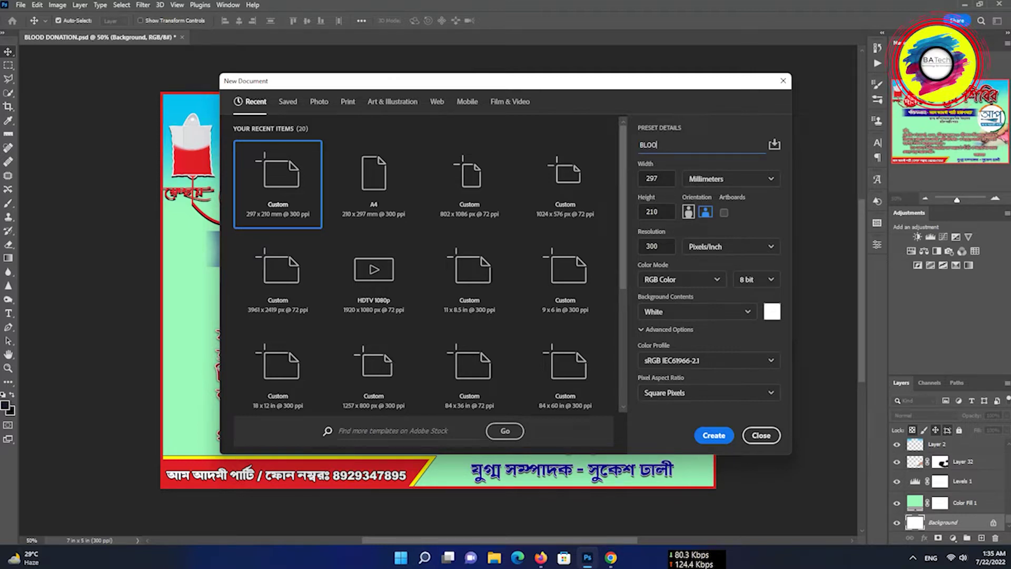
pyautogui.write('D')
pyautogui.write('DON')
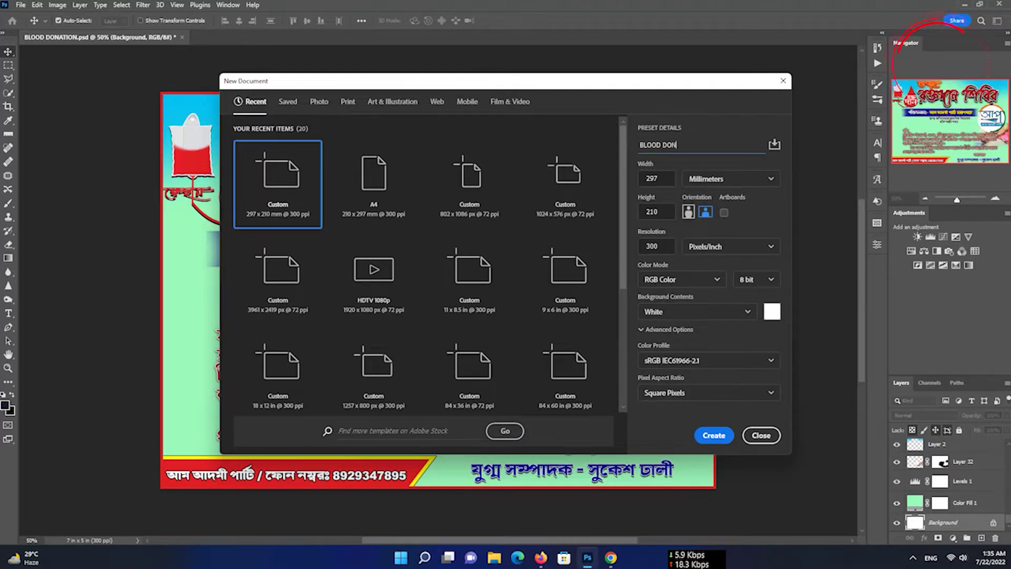
pyautogui.write('ATIO')
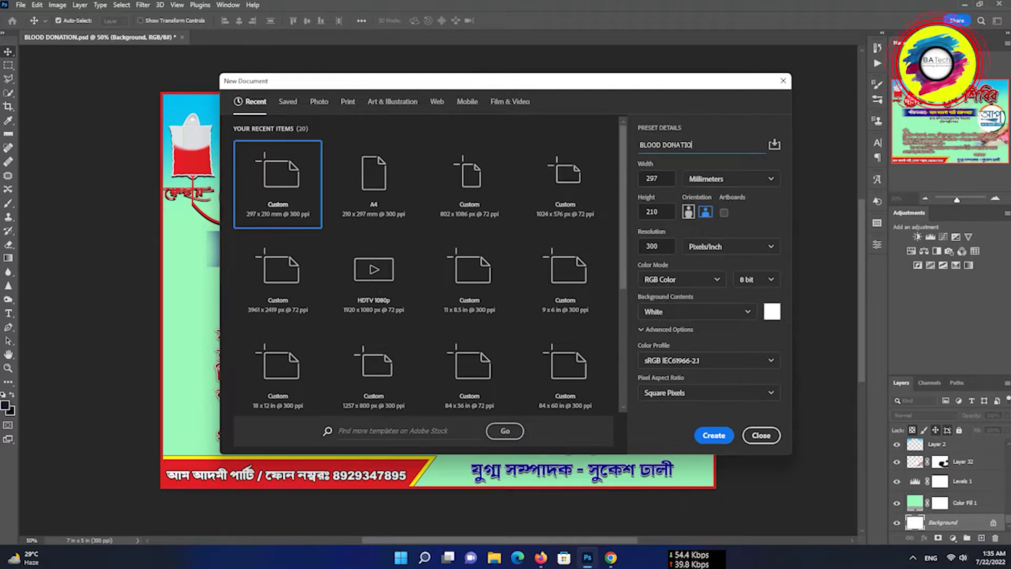
pyautogui.write('N IN')
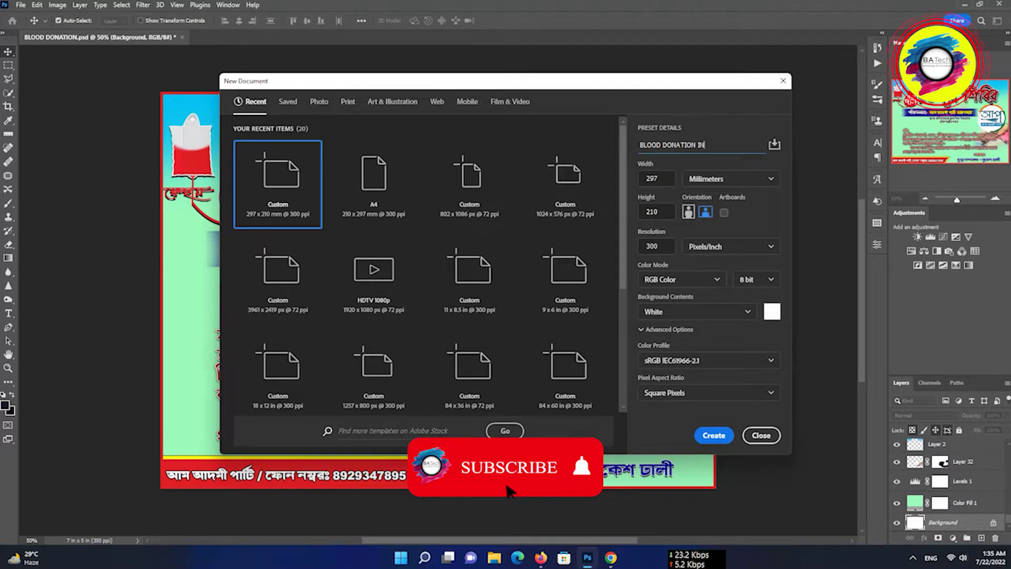
pyautogui.write(' 1VIT')
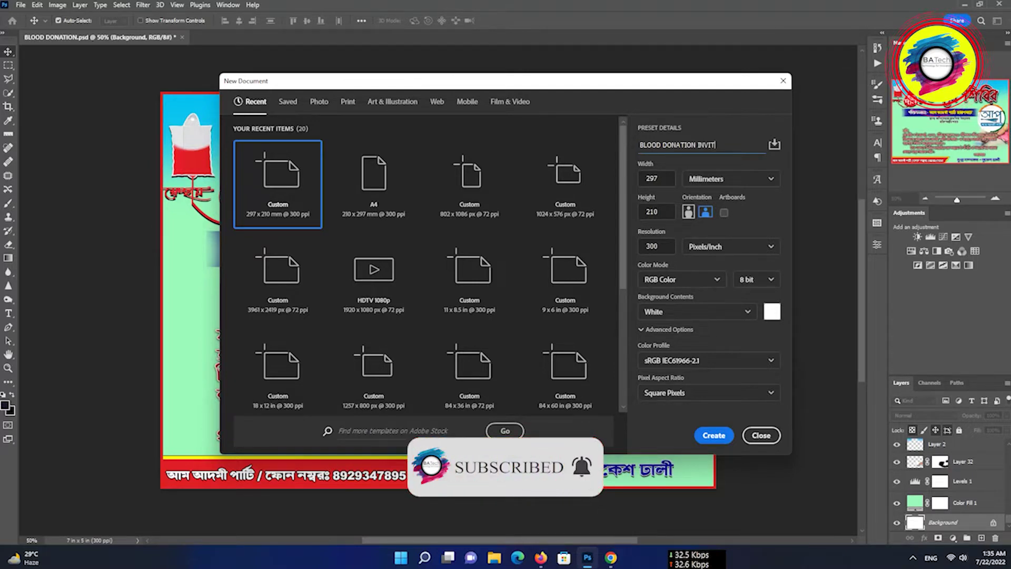
pyautogui.write('ATION')
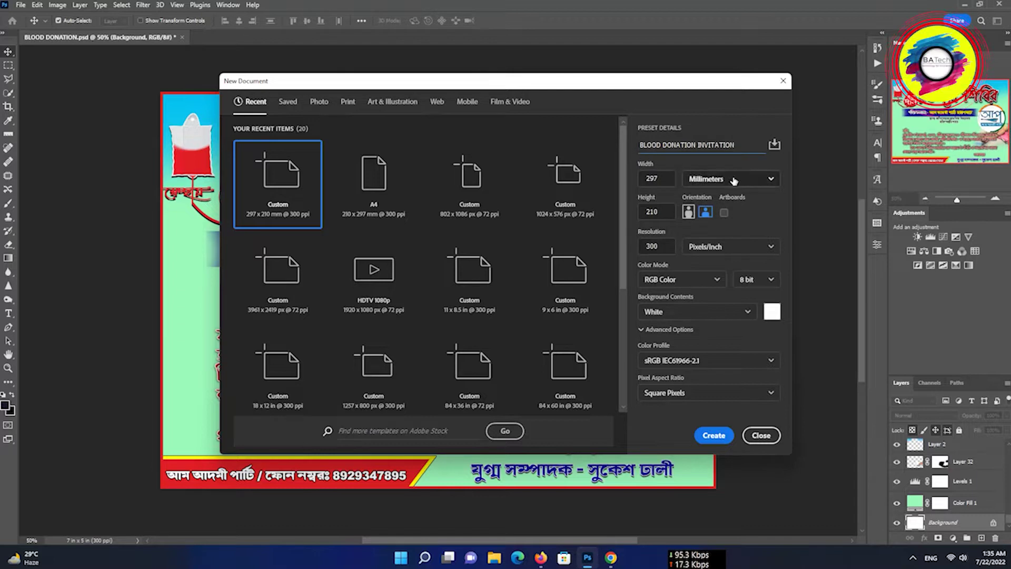
# Set it to 7 × 5 inches at 300 ppi in RGB Color and create it
pyautogui.click(772, 181)
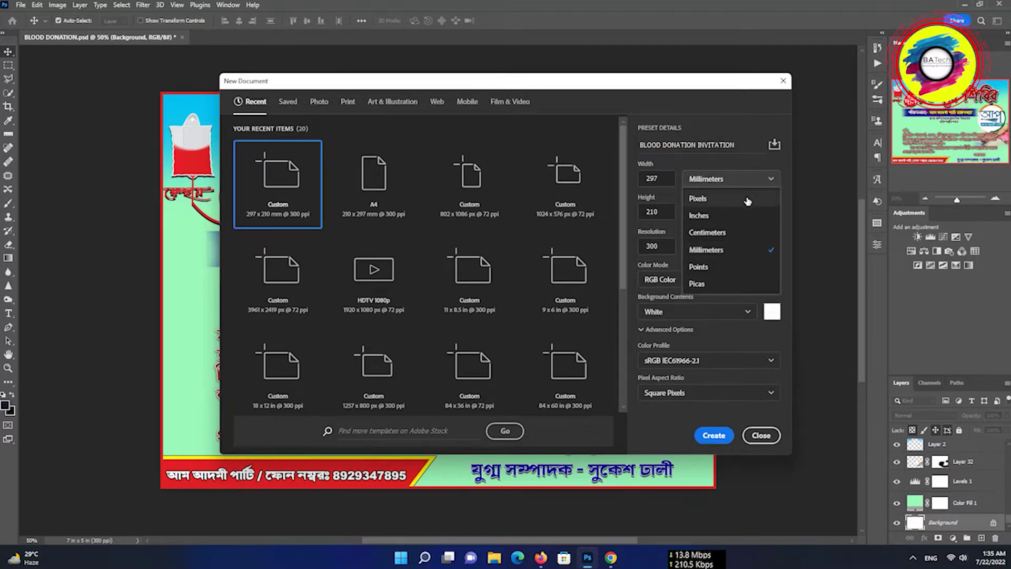
pyautogui.click(711, 216)
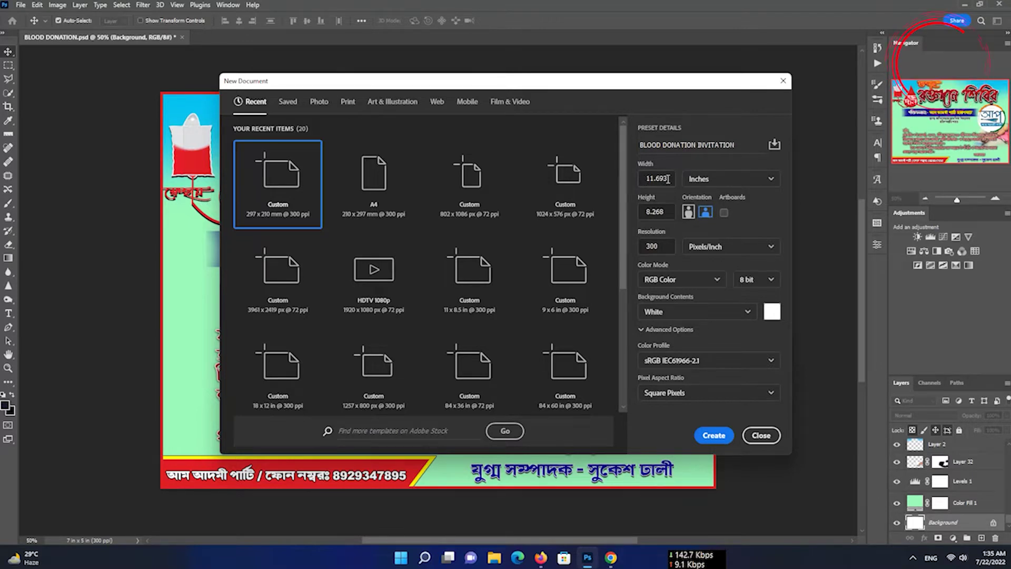
pyautogui.doubleClick(668, 179)
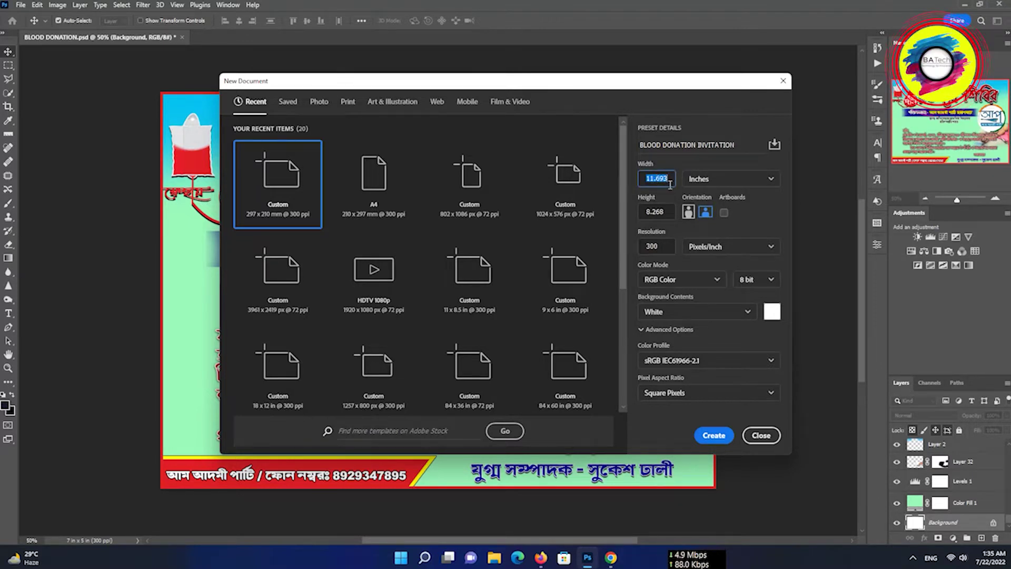
pyautogui.write('7')
pyautogui.moveTo(667, 211); pyautogui.dragTo(641, 211)
pyautogui.write('5')
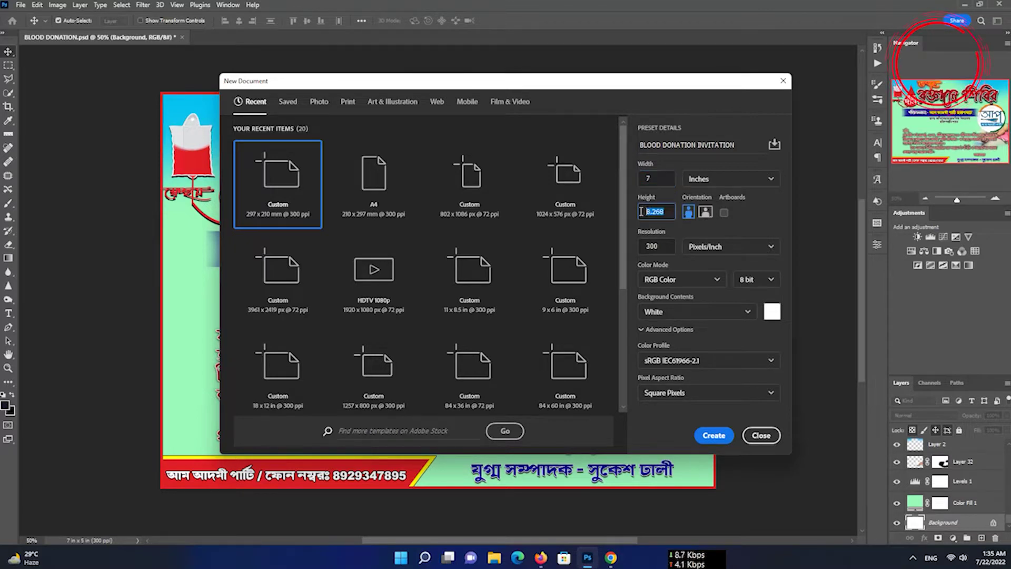
pyautogui.click(661, 246)
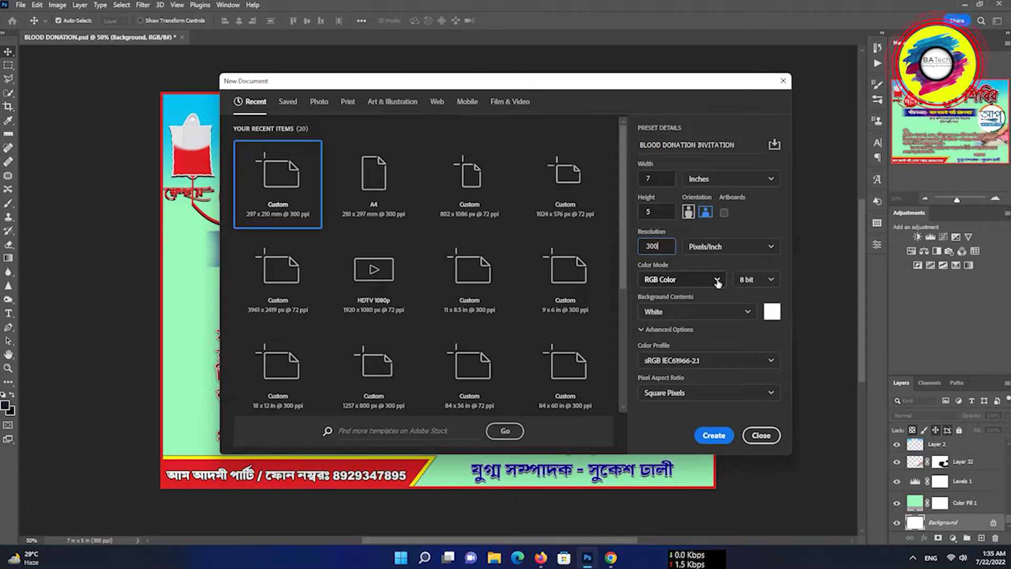
pyautogui.click(713, 282)
pyautogui.click(699, 284)
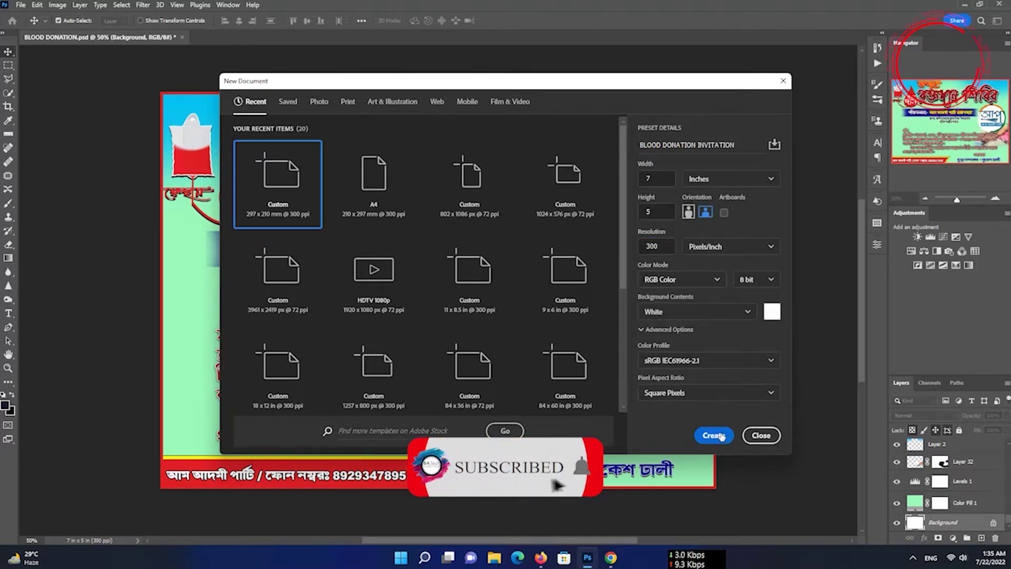
pyautogui.click(714, 434)
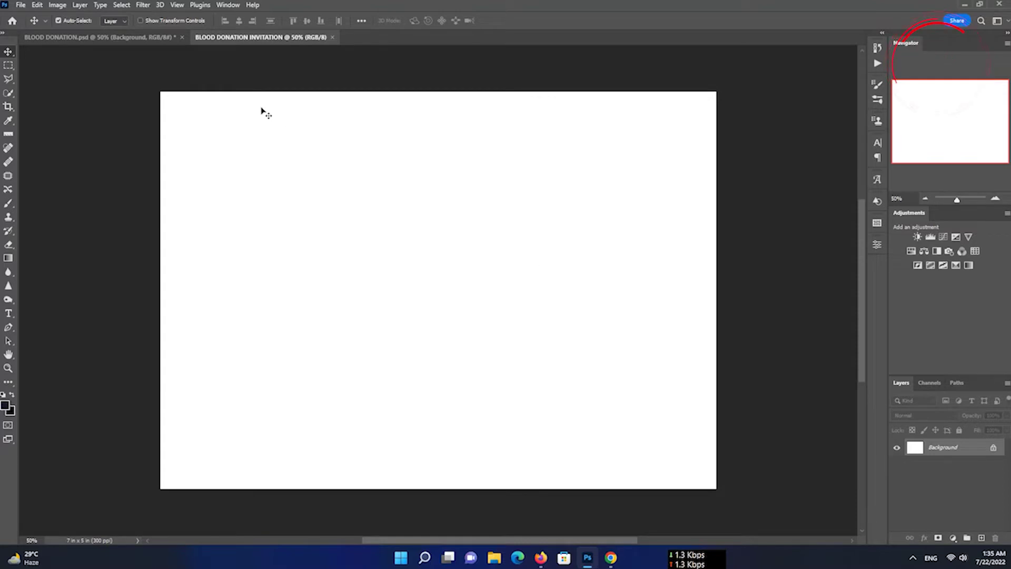
# Drag the flyer's mint-green Color Fill 1 layer into the invitation, then select the flyer's blue gradient Layer 2
pyautogui.click(92, 38)
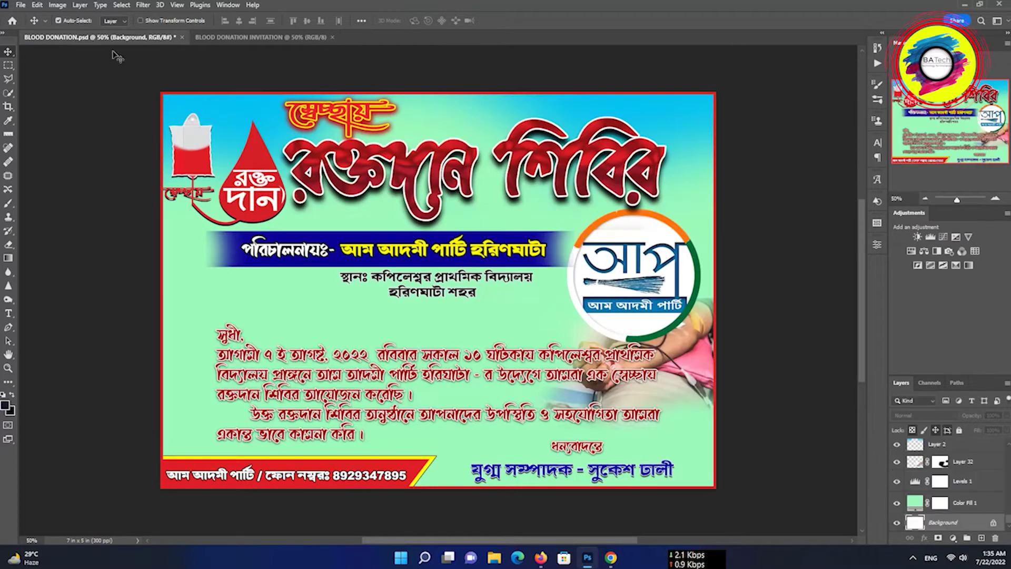
pyautogui.click(673, 444)
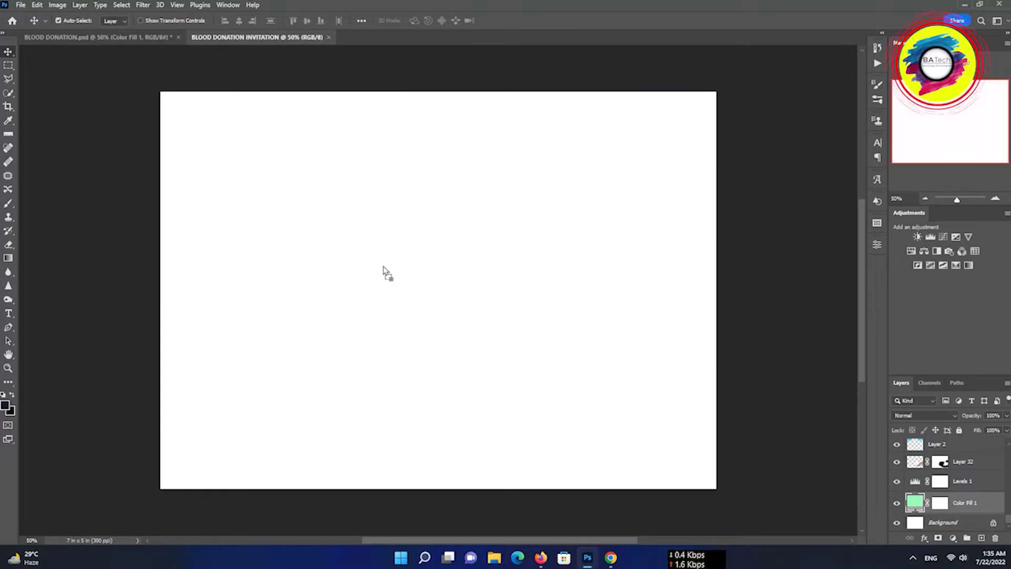
pyautogui.moveTo(273, 39); pyautogui.dragTo(384, 270)
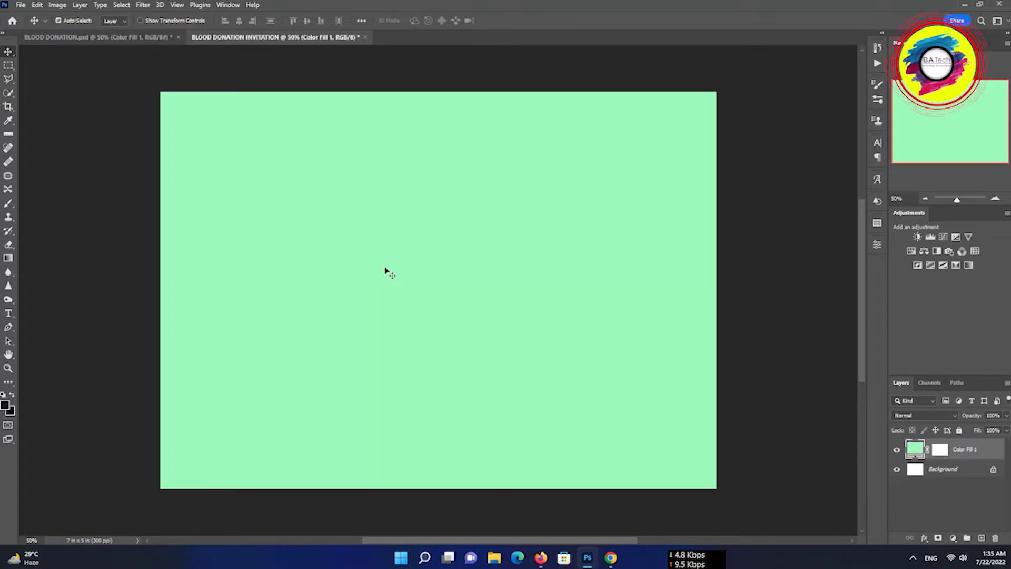
pyautogui.click(141, 37)
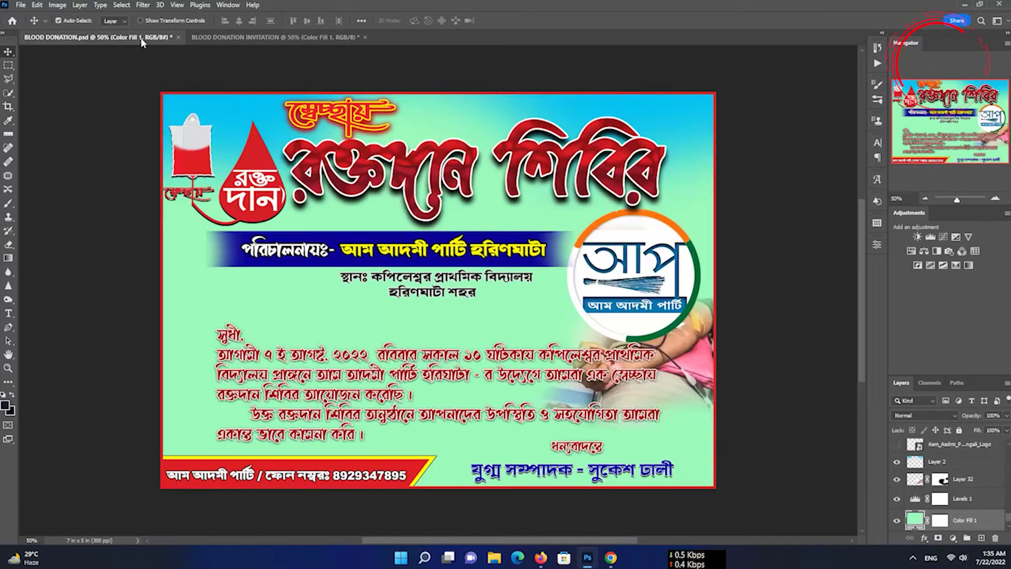
pyautogui.click(258, 109)
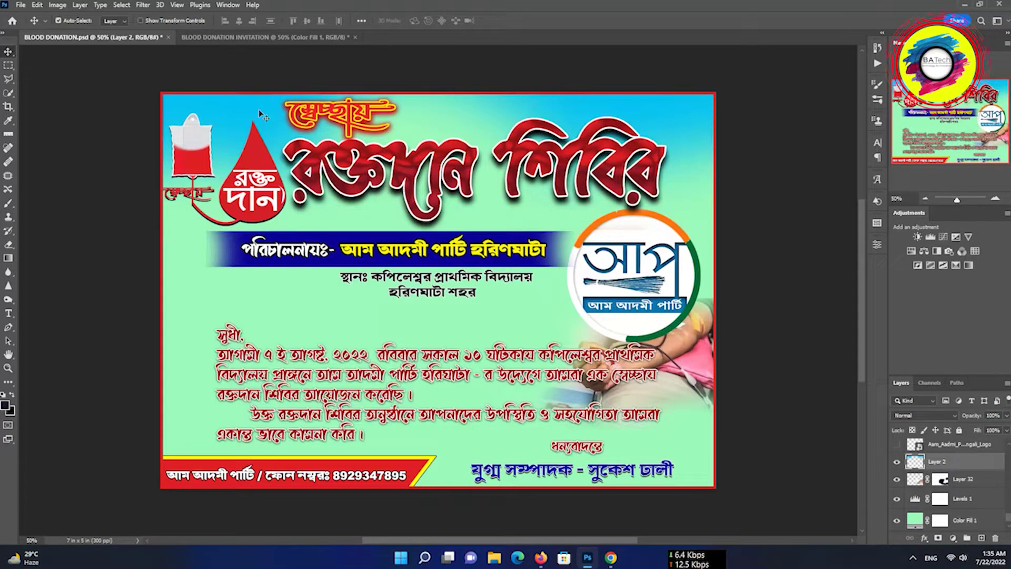
# Copy the blue gradient into the invitation and shift it across the top edge
pyautogui.click(221, 35)
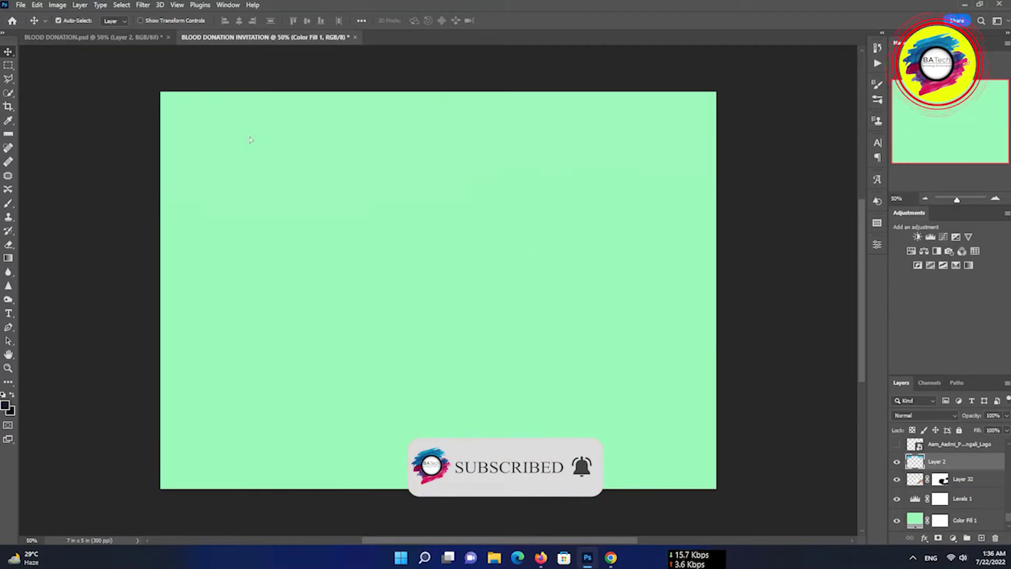
pyautogui.moveTo(251, 140); pyautogui.dragTo(254, 142)
pyautogui.moveTo(416, 133)
pyautogui.mouseDown()
pyautogui.moveTo(592, 143)
pyautogui.moveTo(603, 132)
pyautogui.mouseUp()
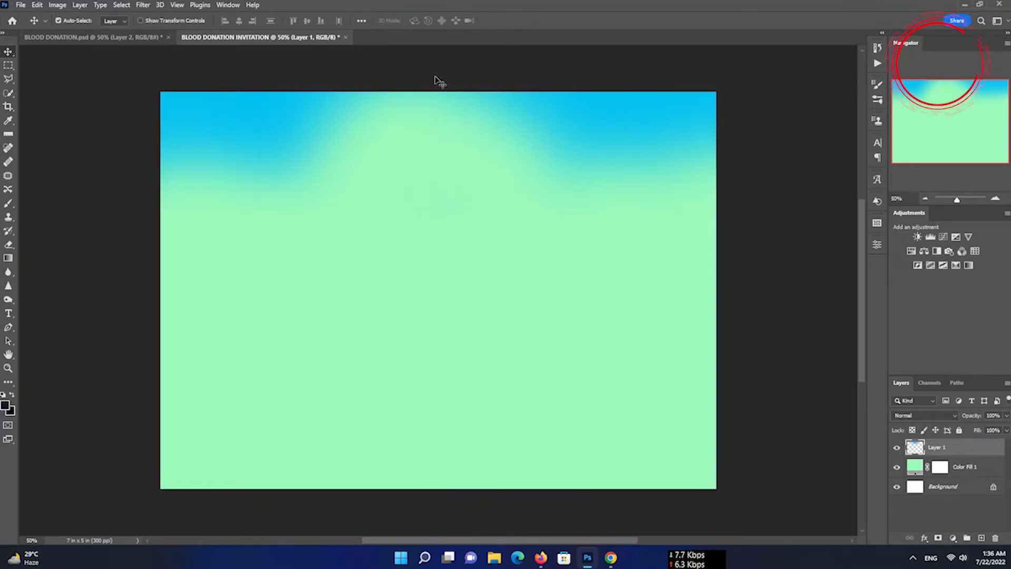
# Copy the masked arm-donating-blood photo into the invitation and move it lower on the right
pyautogui.click(131, 38)
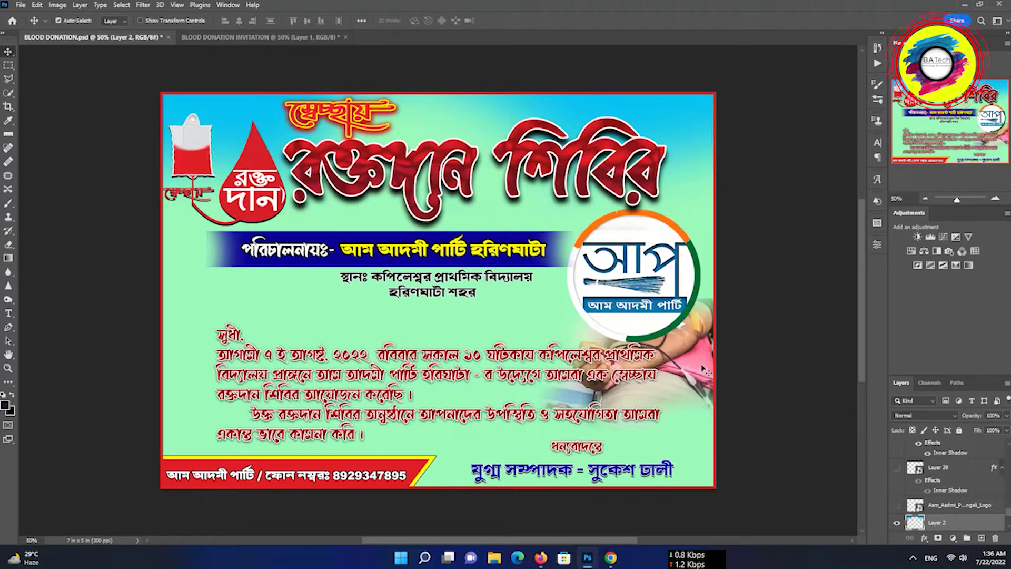
pyautogui.moveTo(706, 370); pyautogui.dragTo(313, 41)
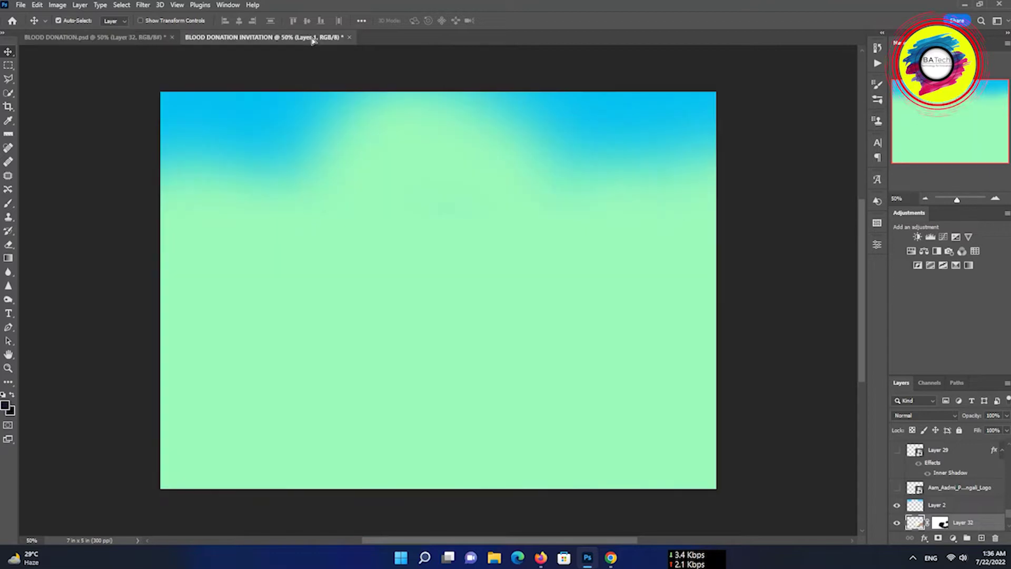
pyautogui.moveTo(560, 231); pyautogui.dragTo(595, 258)
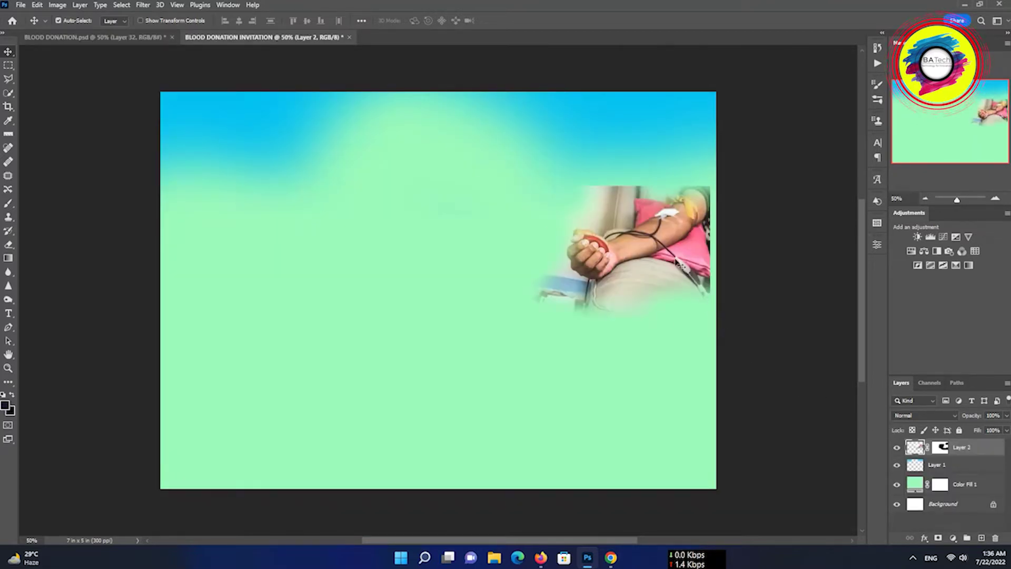
pyautogui.moveTo(674, 249); pyautogui.dragTo(679, 319)
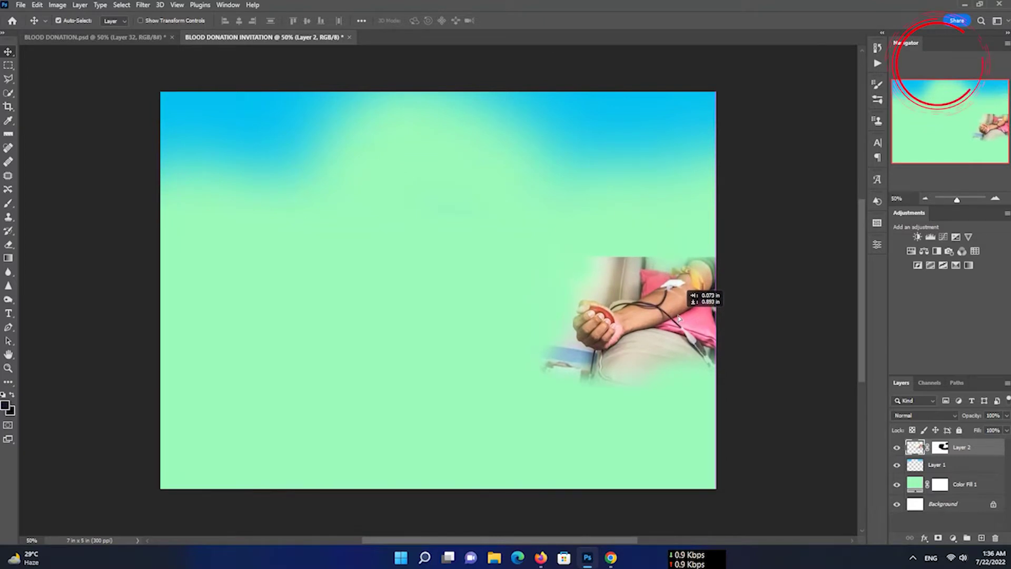
# Copy the red-and-yellow Bengali title artwork from the flyer into the invitation's top left
pyautogui.click(135, 37)
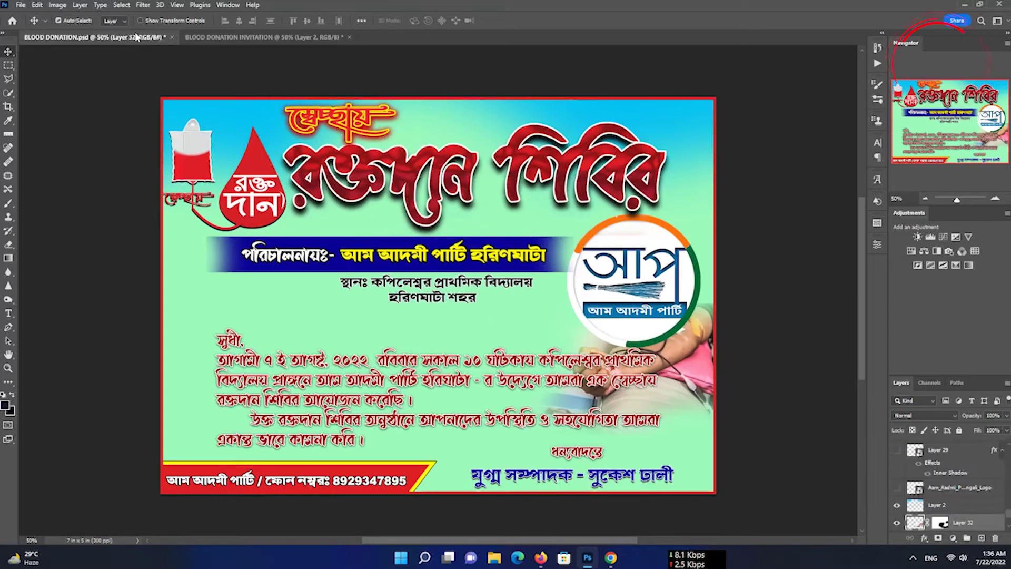
pyautogui.click(341, 120)
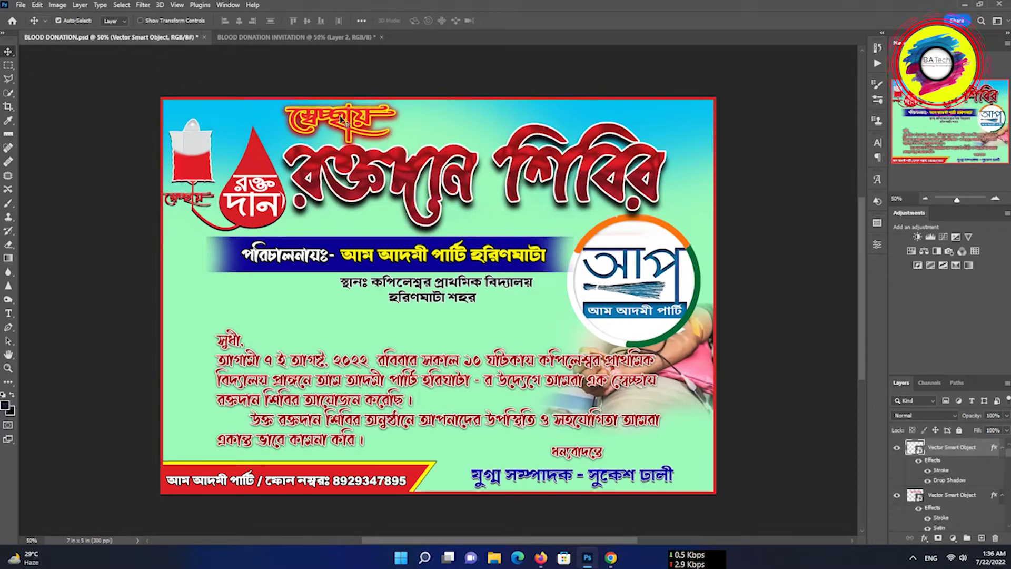
pyautogui.click(299, 36)
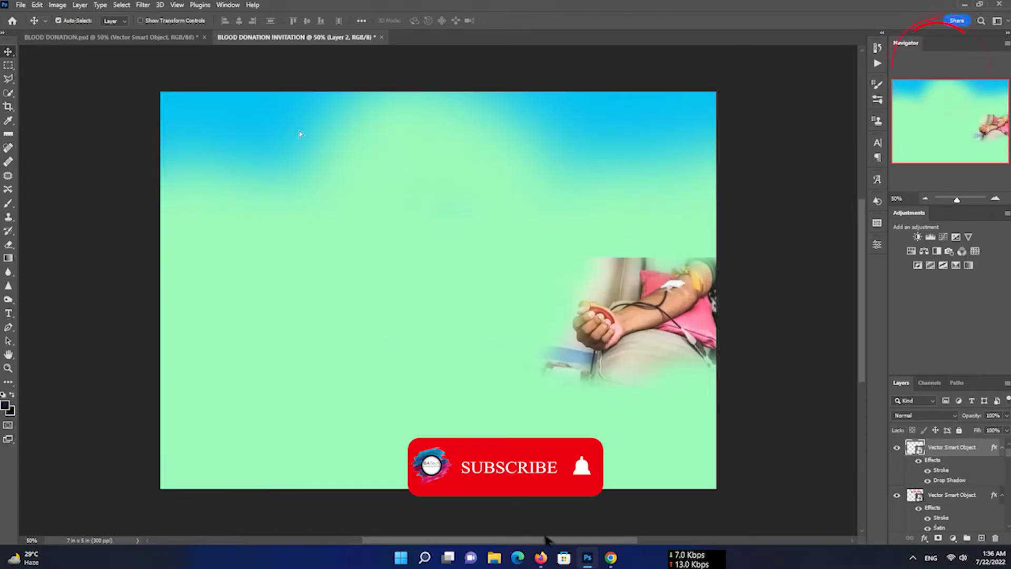
pyautogui.moveTo(300, 136); pyautogui.dragTo(300, 135)
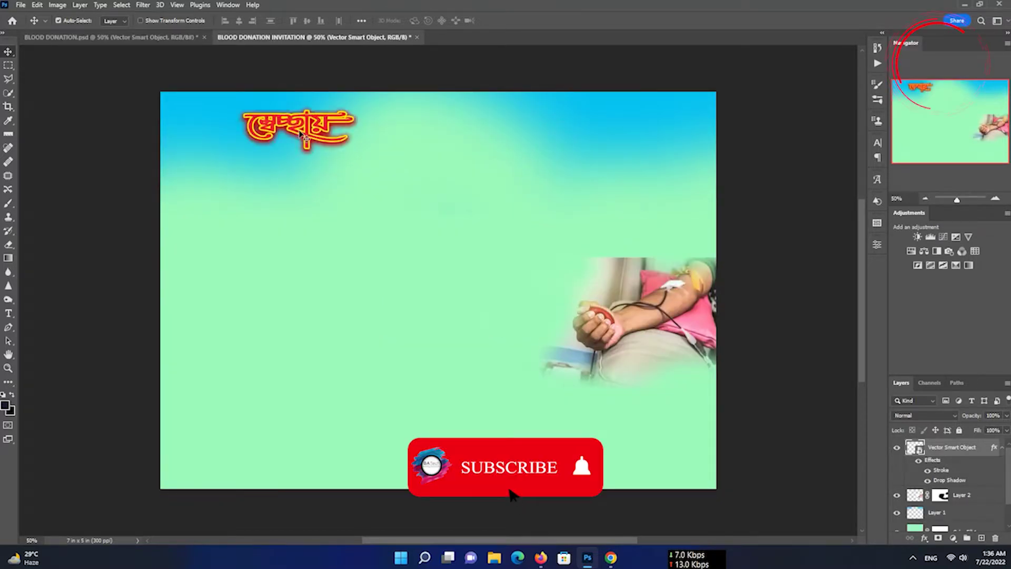
# Check the flyer's colour fill background layer for reference, then return to the invitation
pyautogui.click(159, 38)
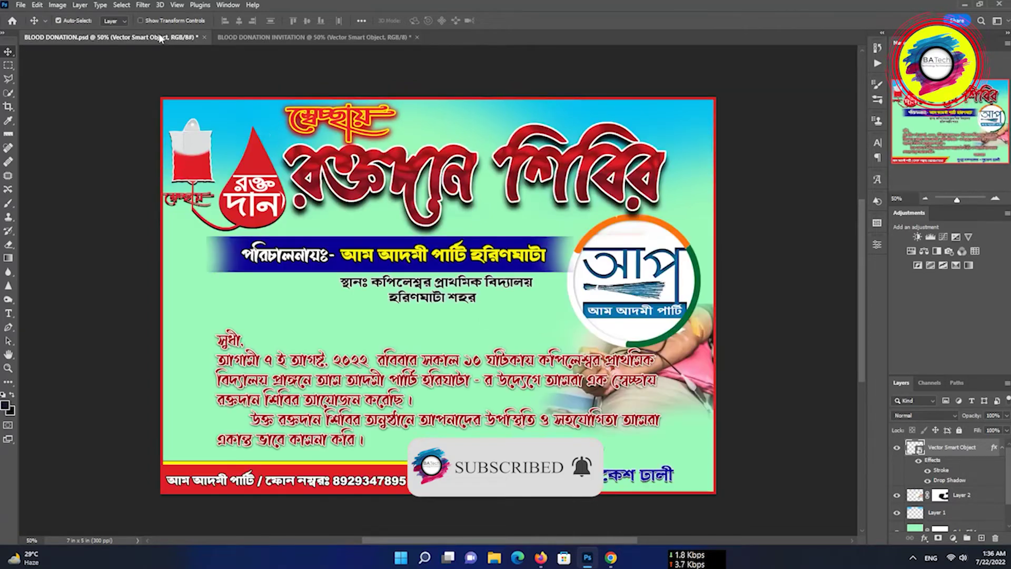
pyautogui.click(337, 181)
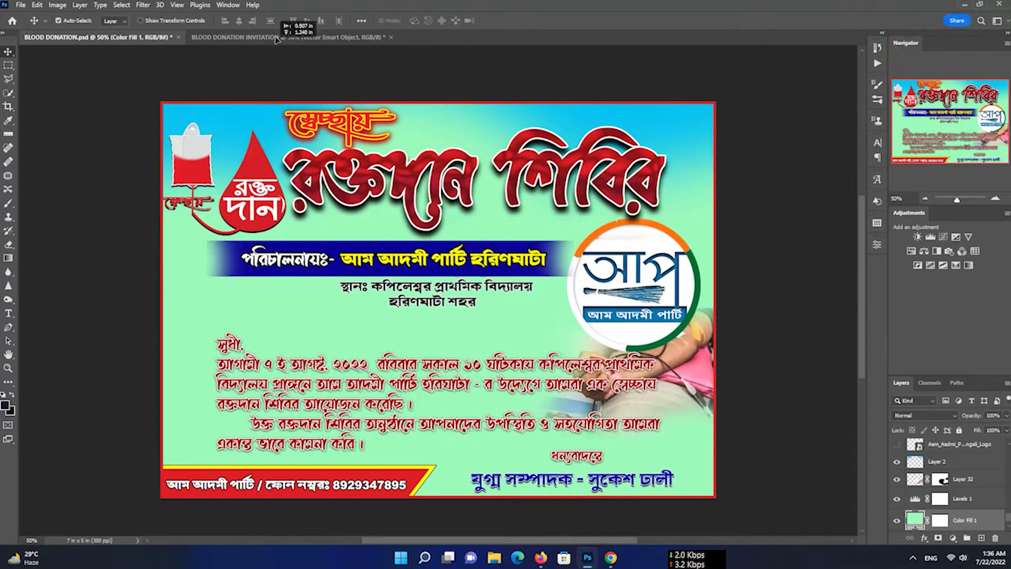
pyautogui.click(292, 36)
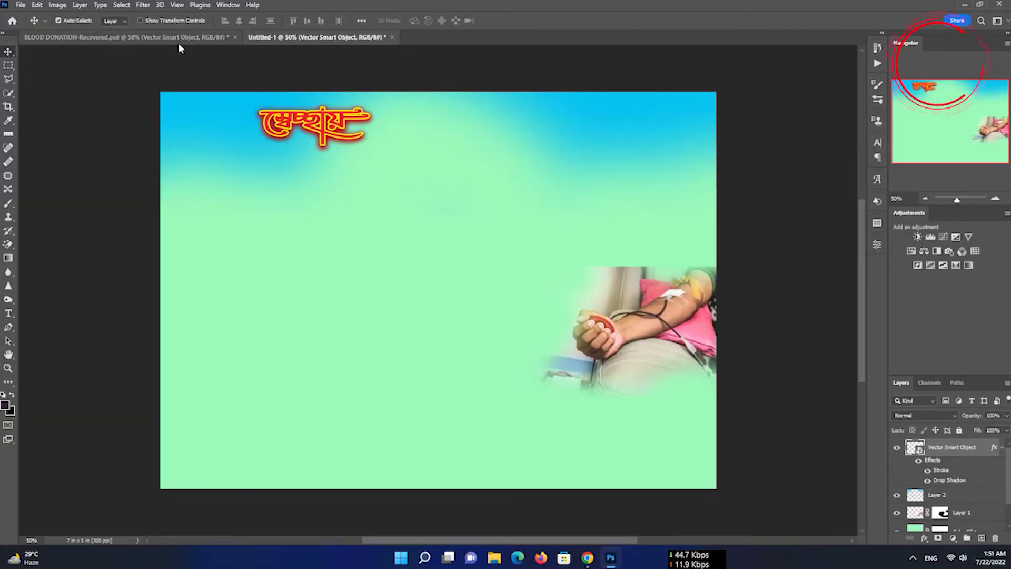
# Bring the রক্তদানে শিবির main title into the invitation under the heading
pyautogui.click(176, 37)
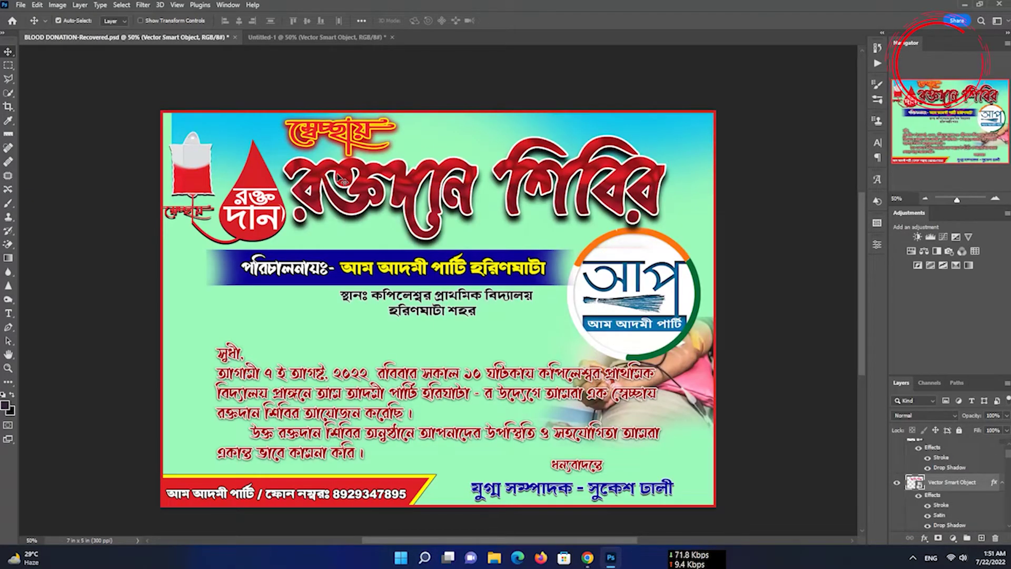
pyautogui.moveTo(341, 180); pyautogui.dragTo(335, 135)
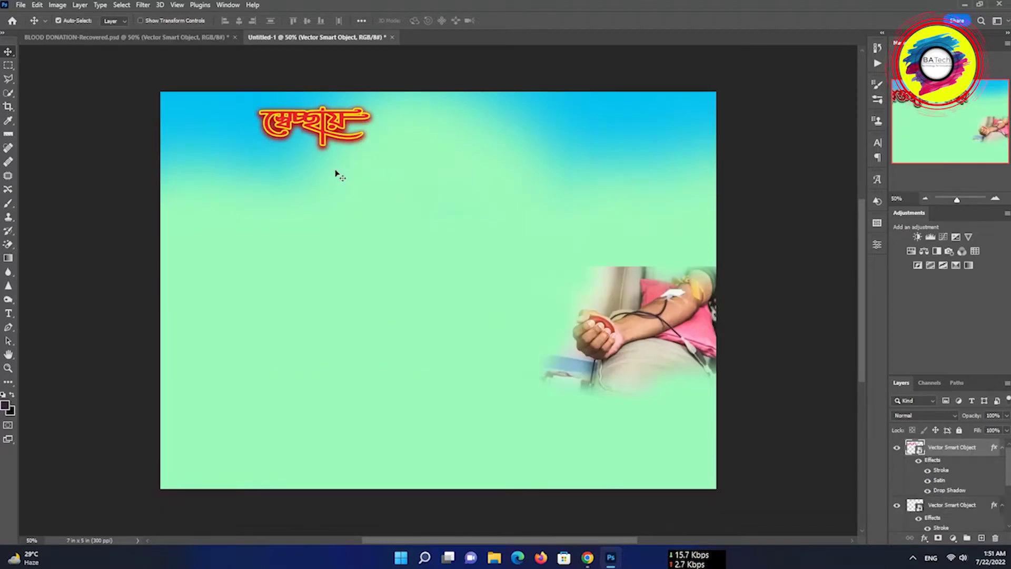
pyautogui.moveTo(388, 158)
pyautogui.mouseDown()
pyautogui.moveTo(484, 171)
pyautogui.moveTo(490, 160)
pyautogui.mouseUp()
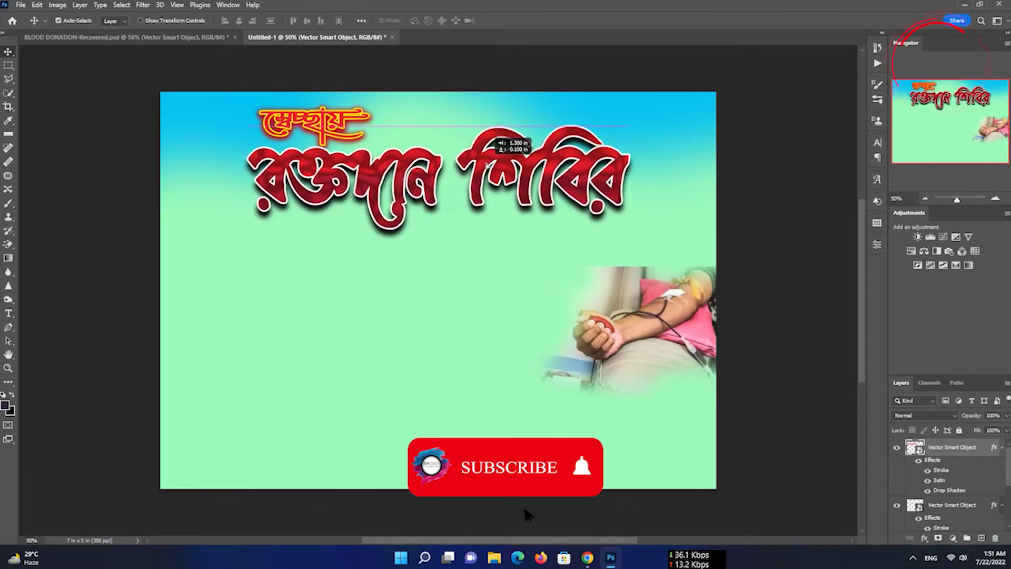
# Paste the blood-drop logo and line up the title, heading and logo beside each other
pyautogui.click(184, 37)
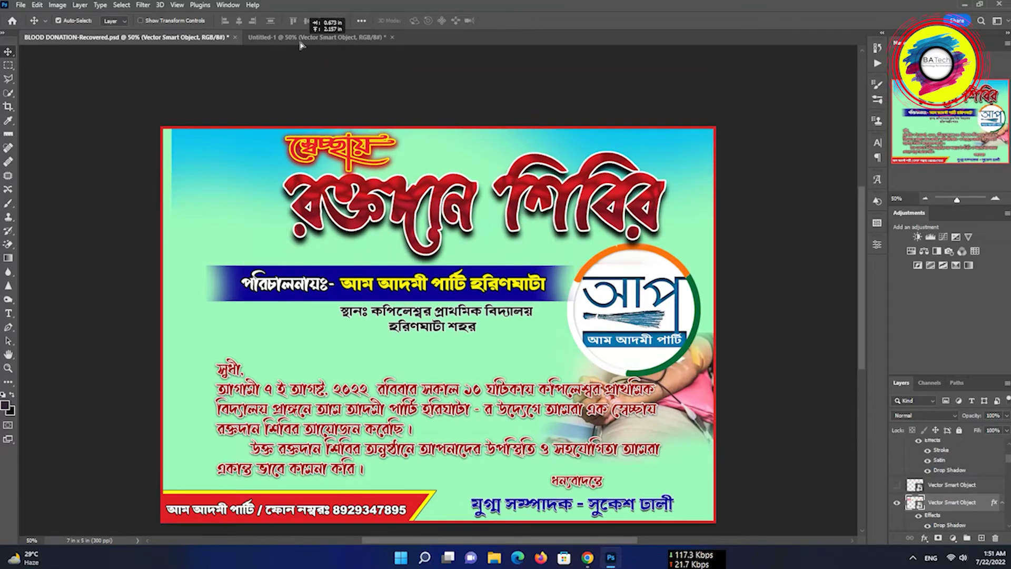
pyautogui.click(303, 38)
pyautogui.hotkey('ctrl', 'v')
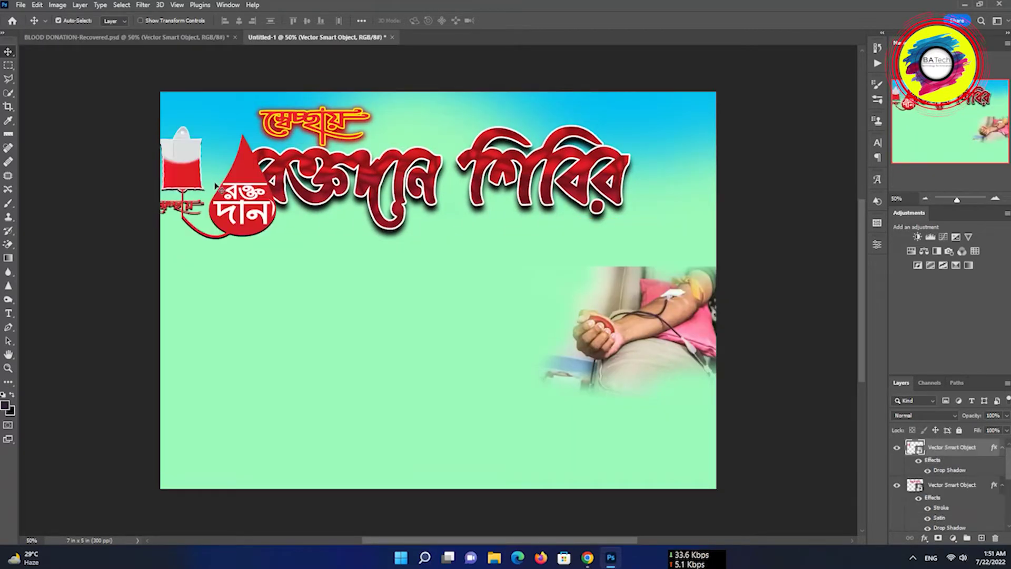
pyautogui.moveTo(369, 170)
pyautogui.mouseDown()
pyautogui.moveTo(406, 170)
pyautogui.moveTo(405, 179)
pyautogui.mouseUp()
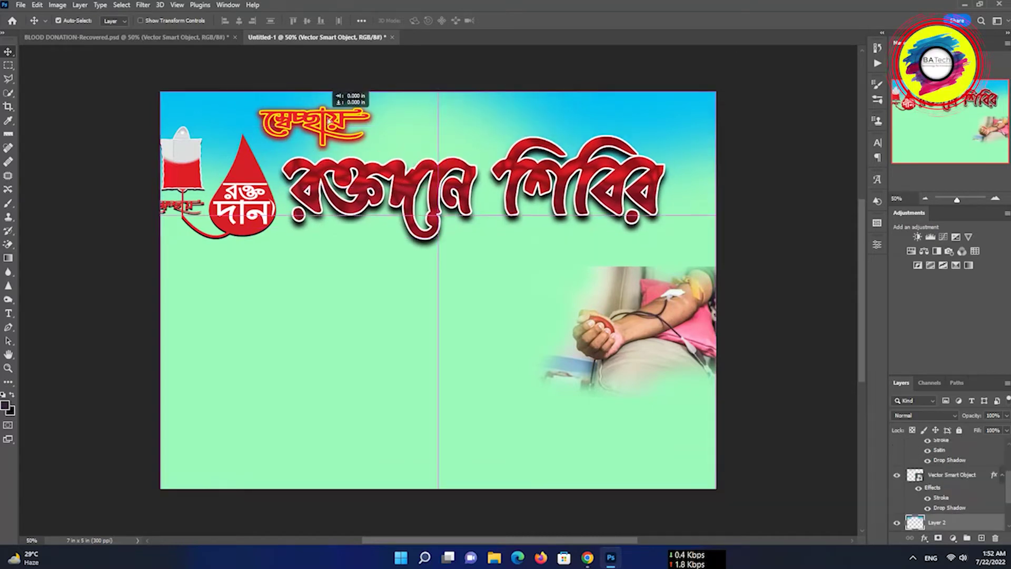
pyautogui.moveTo(320, 119); pyautogui.dragTo(344, 129)
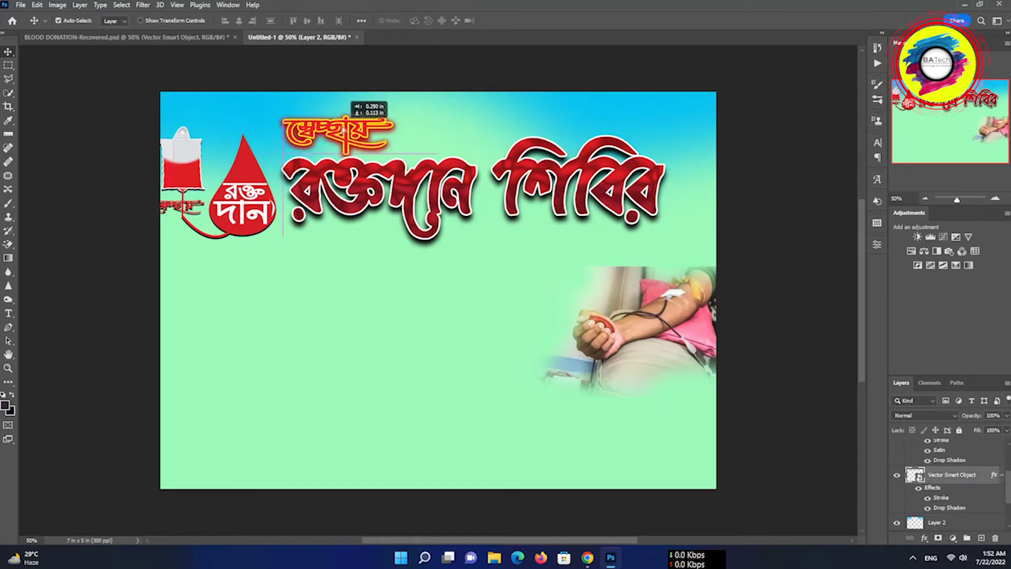
pyautogui.moveTo(249, 197); pyautogui.dragTo(262, 201)
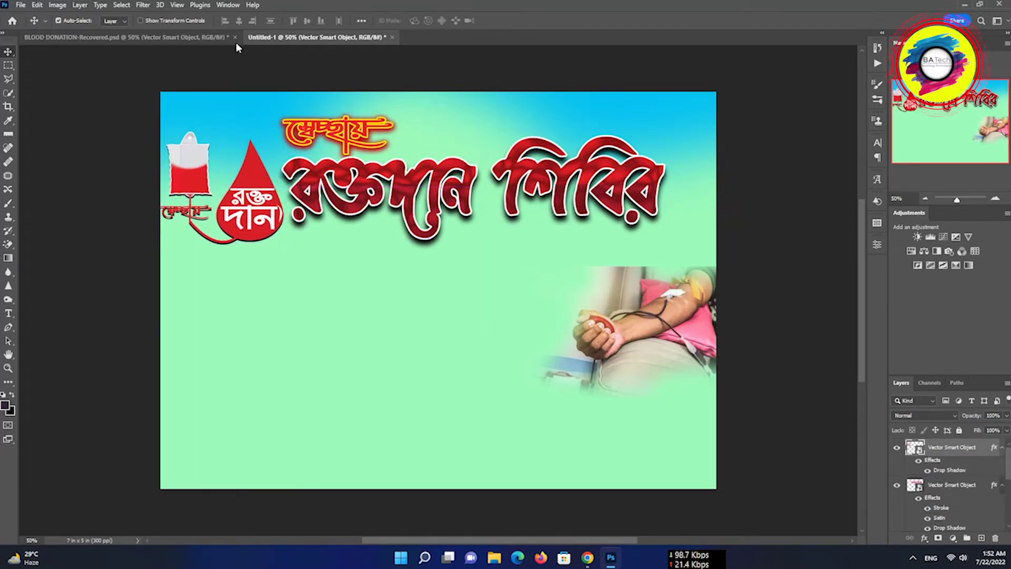
# Select the party-name text on the flyer's blue banner
pyautogui.click(203, 37)
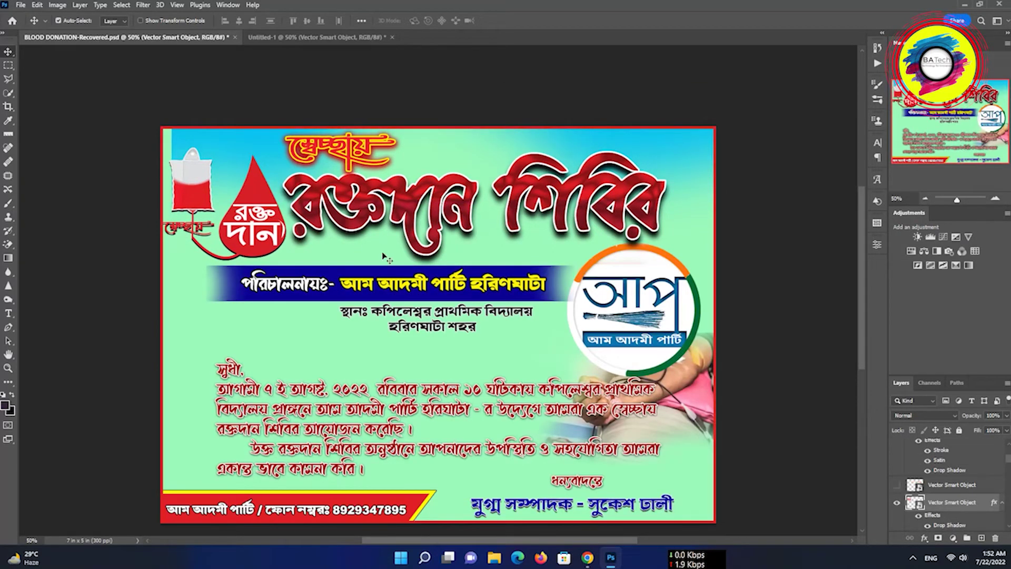
pyautogui.click(418, 284)
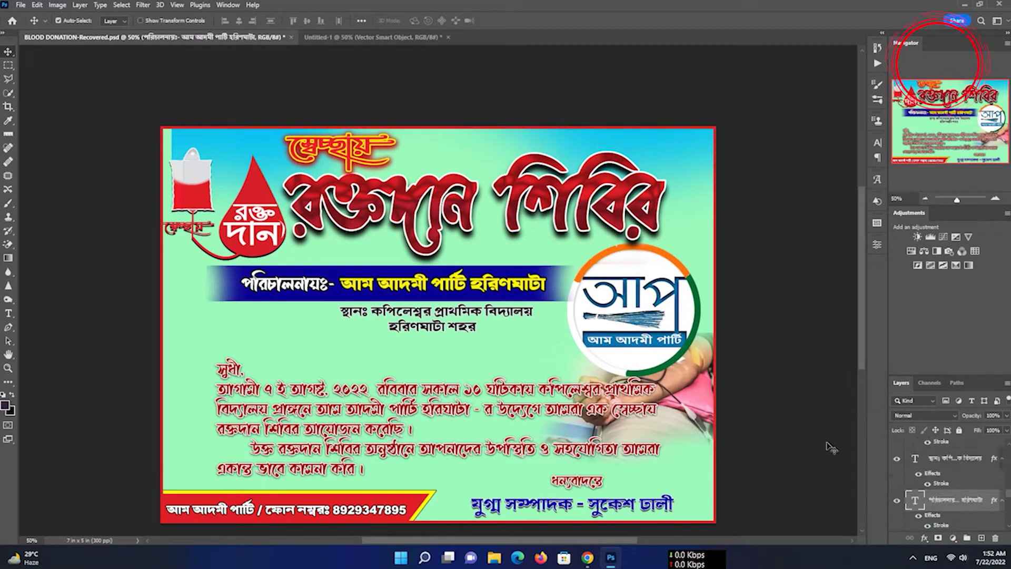
pyautogui.scroll(-2, 958, 494)
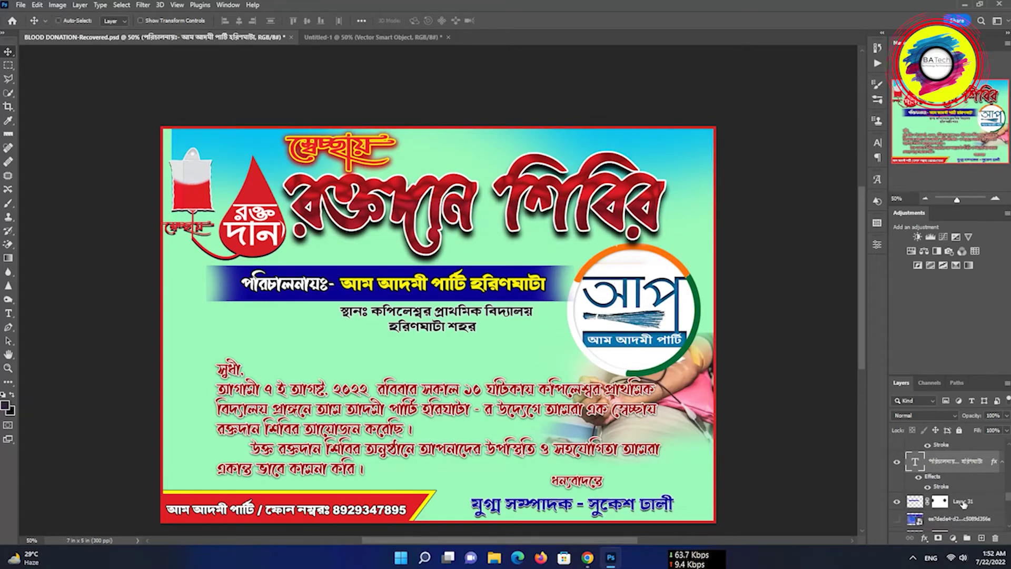
# Copy the blue পরিচালনায়ঃ banner and its text into the invitation, centred below the title
pyautogui.keyDown('ctrl'); pyautogui.click(965, 503); pyautogui.keyUp('ctrl')
pyautogui.moveTo(946, 465)
pyautogui.mouseDown()
pyautogui.moveTo(342, 251)
pyautogui.moveTo(369, 280)
pyautogui.mouseUp()
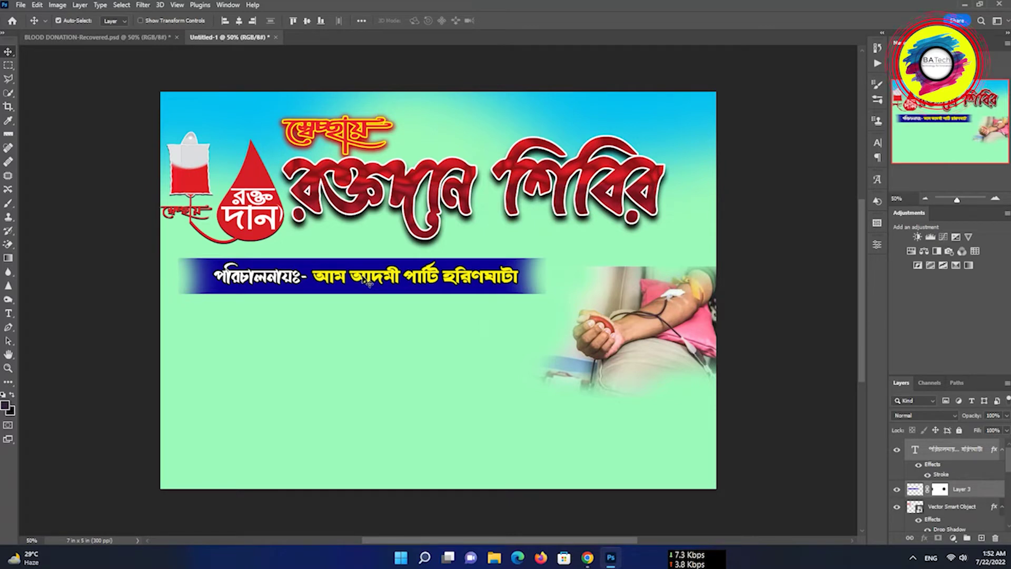
pyautogui.moveTo(364, 278); pyautogui.dragTo(392, 274)
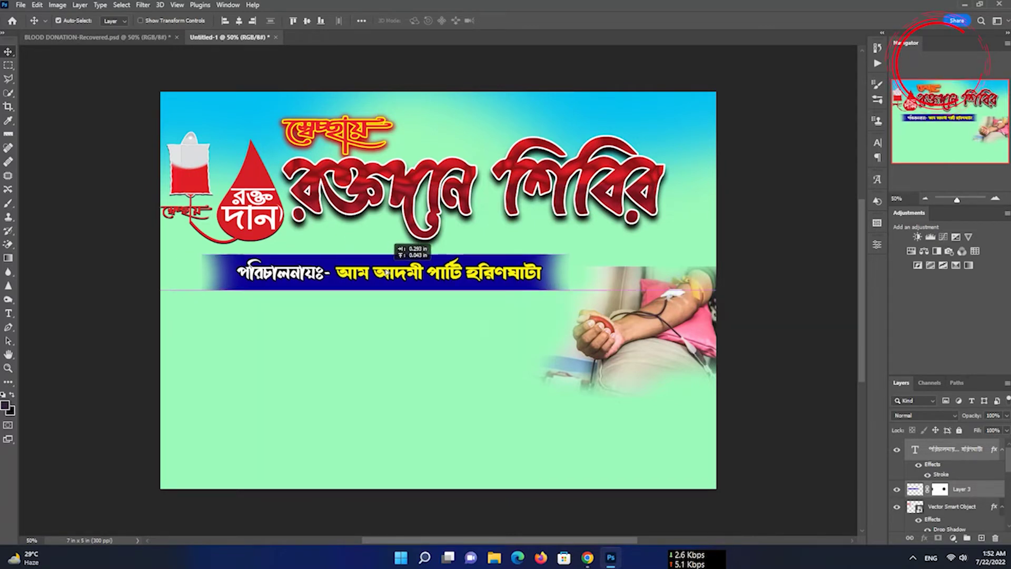
# Copy the two venue address lines into the invitation, stacked below the blue banner
pyautogui.click(145, 36)
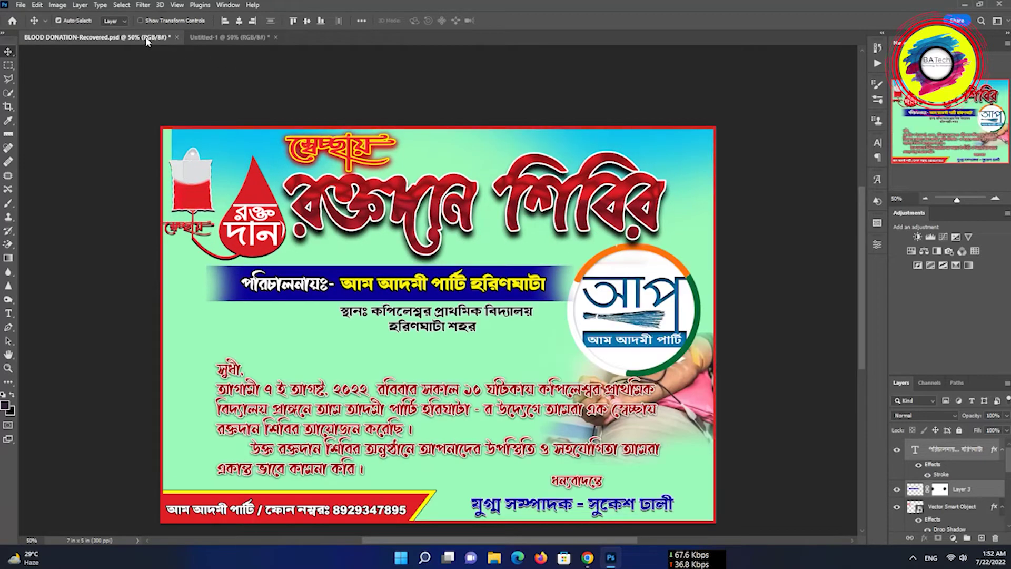
pyautogui.click(384, 317)
pyautogui.moveTo(380, 269); pyautogui.dragTo(363, 209)
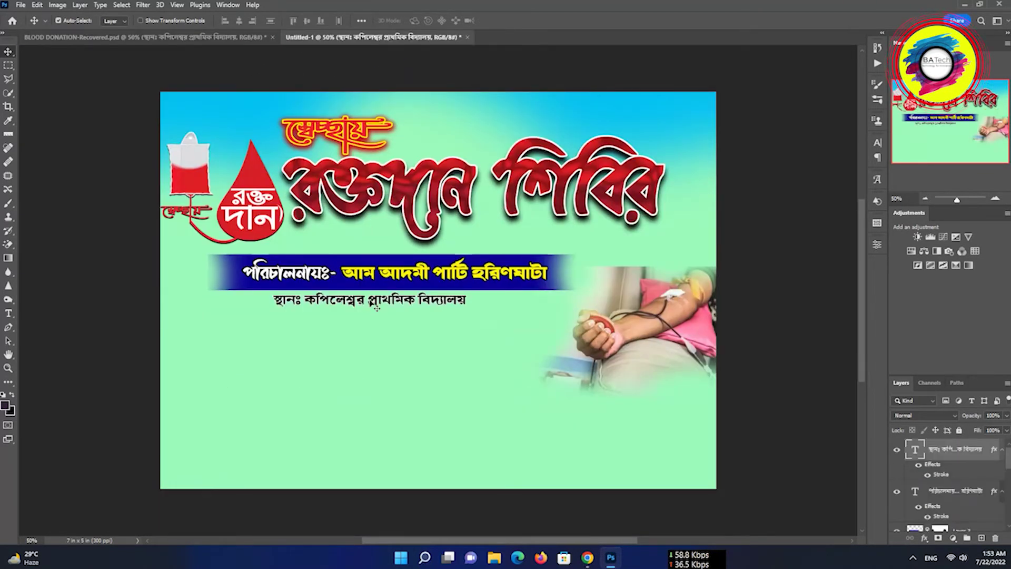
pyautogui.moveTo(372, 307); pyautogui.dragTo(369, 301)
pyautogui.click(189, 39)
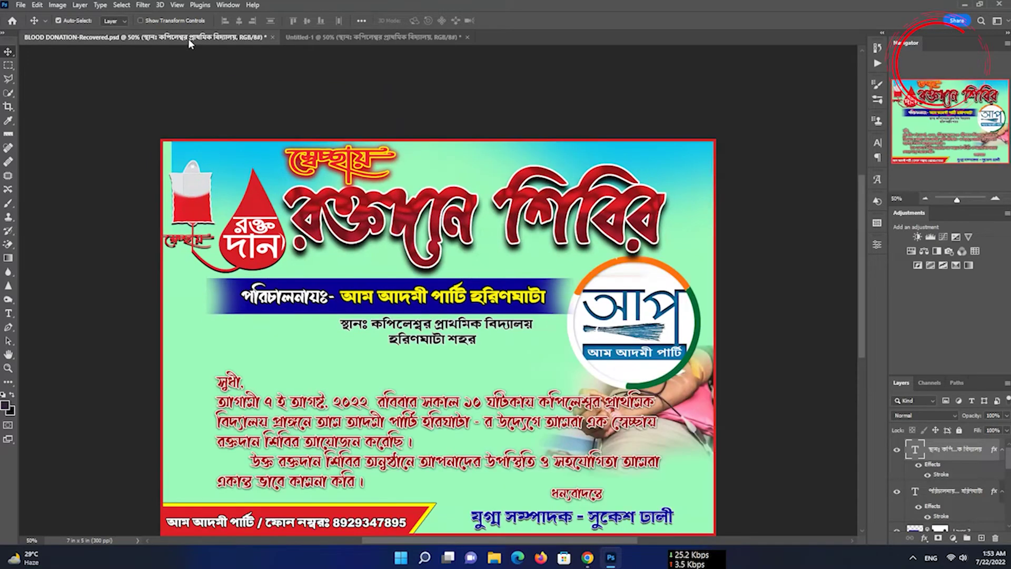
pyautogui.click(325, 38)
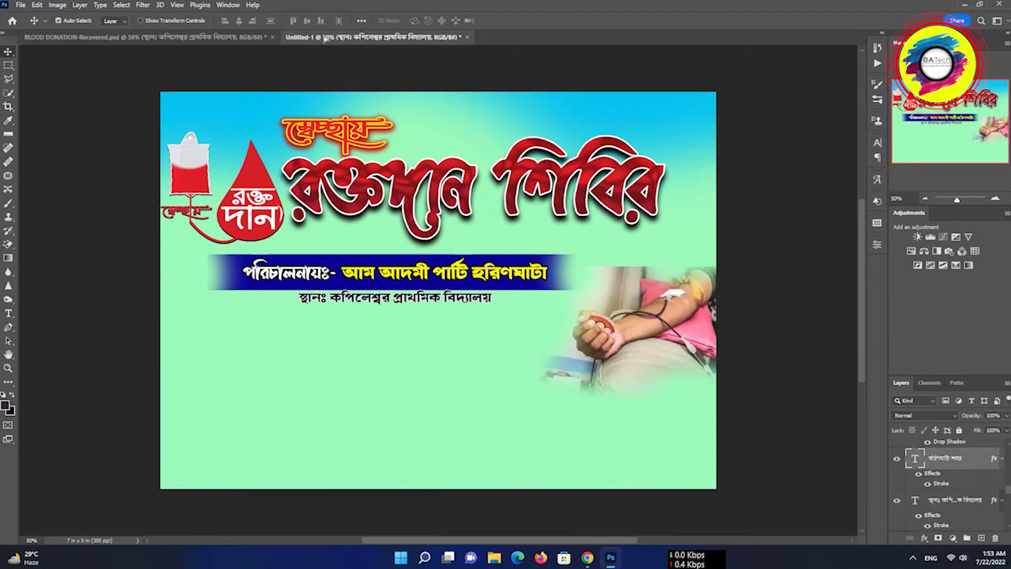
pyautogui.moveTo(352, 326)
pyautogui.mouseDown()
pyautogui.moveTo(368, 342)
pyautogui.moveTo(368, 327)
pyautogui.mouseUp()
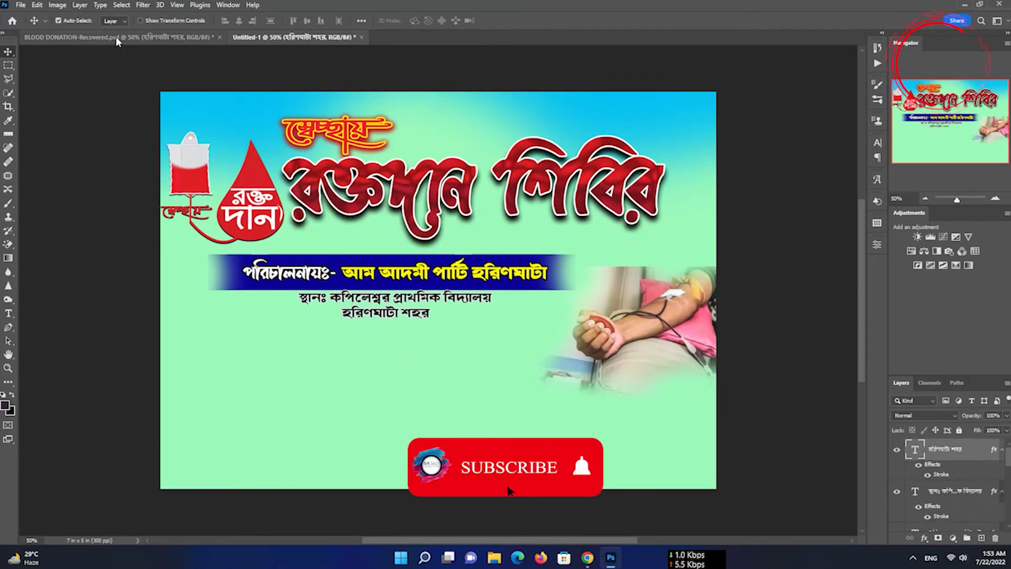
# Copy the red সুধী invitation body text into the invitation, then select the flyer's party logo
pyautogui.click(117, 38)
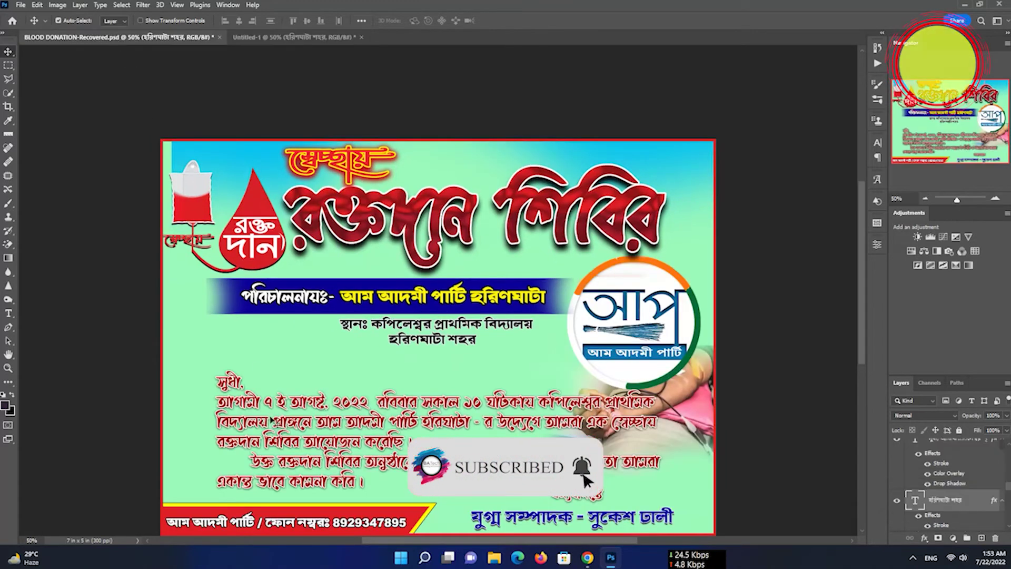
pyautogui.moveTo(283, 405); pyautogui.dragTo(284, 42)
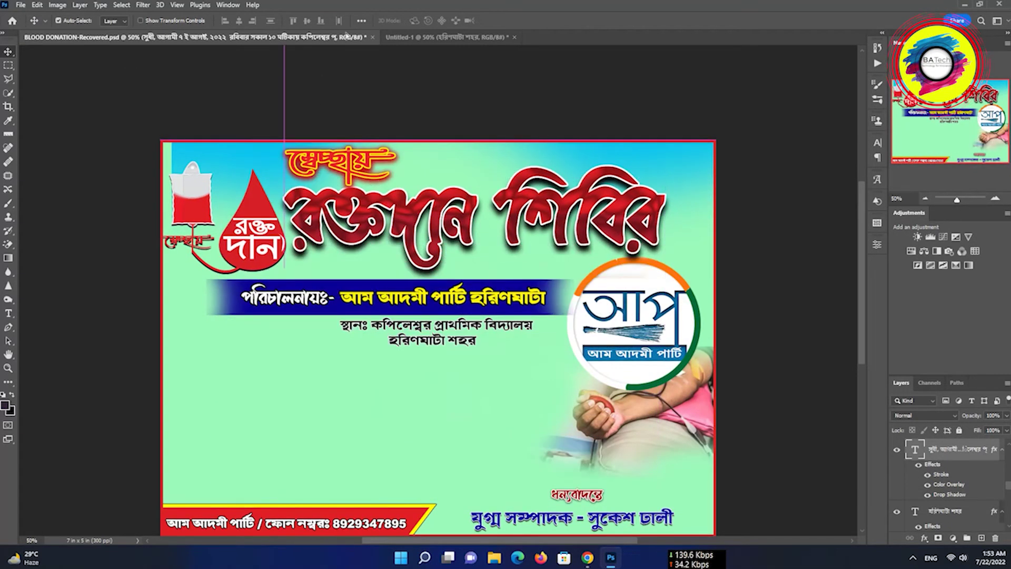
pyautogui.moveTo(399, 39)
pyautogui.mouseDown()
pyautogui.moveTo(381, 319)
pyautogui.moveTo(369, 348)
pyautogui.moveTo(459, 377)
pyautogui.moveTo(462, 344)
pyautogui.mouseUp()
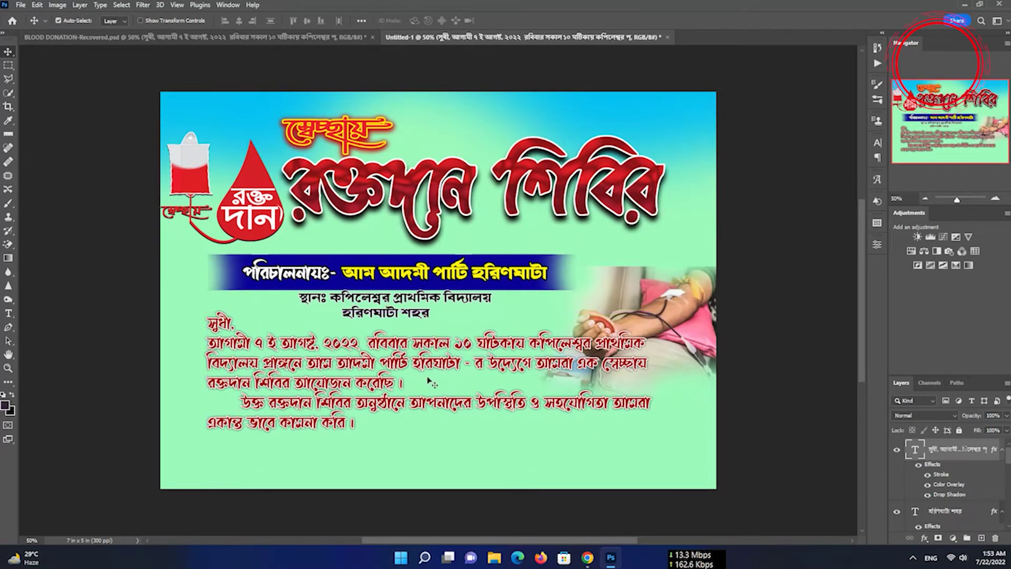
pyautogui.click(304, 38)
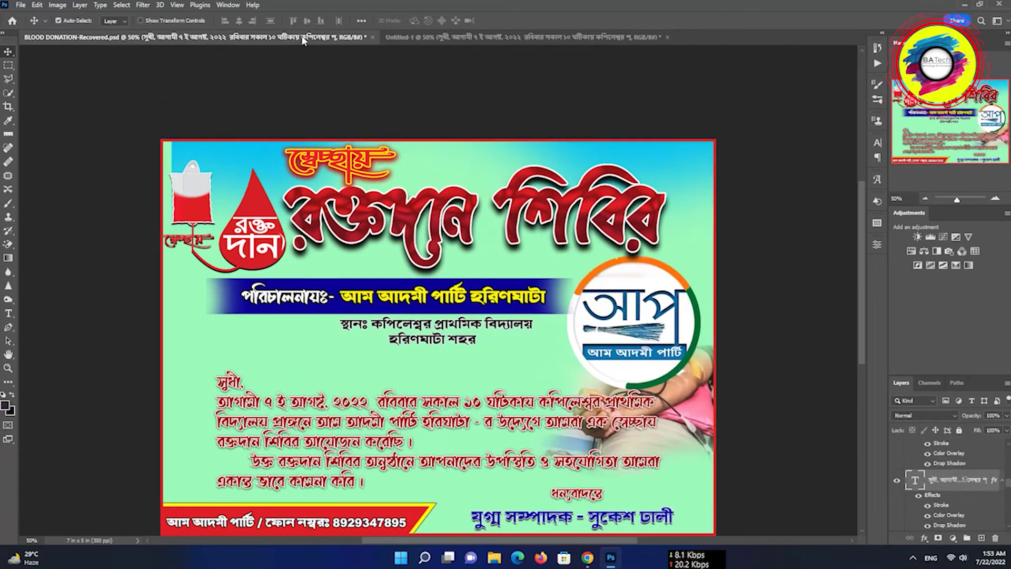
pyautogui.click(638, 341)
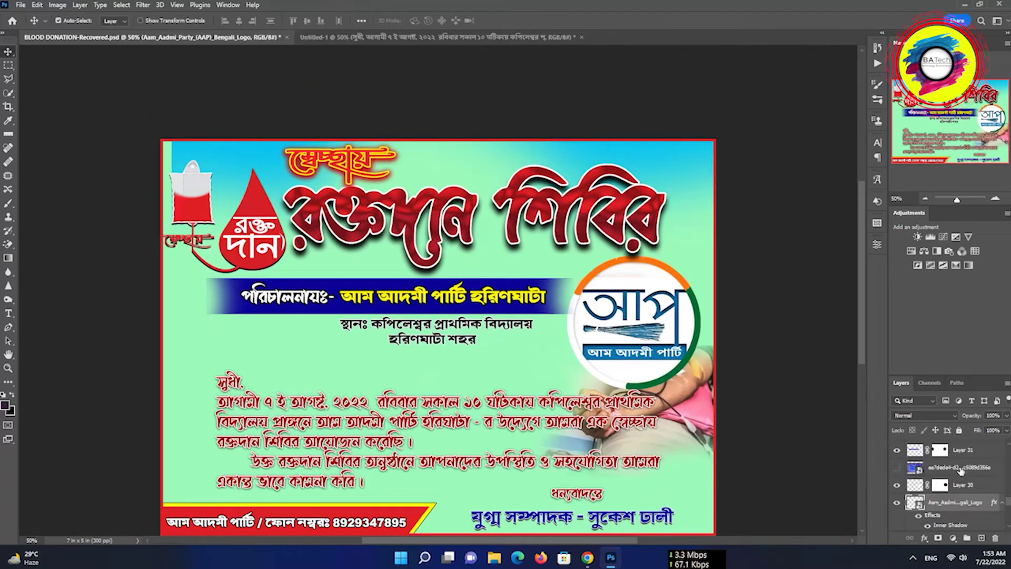
# Copy the circular আম আদমী পার্টি logo with its backing layer into the invitation's right side
pyautogui.scroll(-1, 947, 484)
pyautogui.scroll(-2, 948, 485)
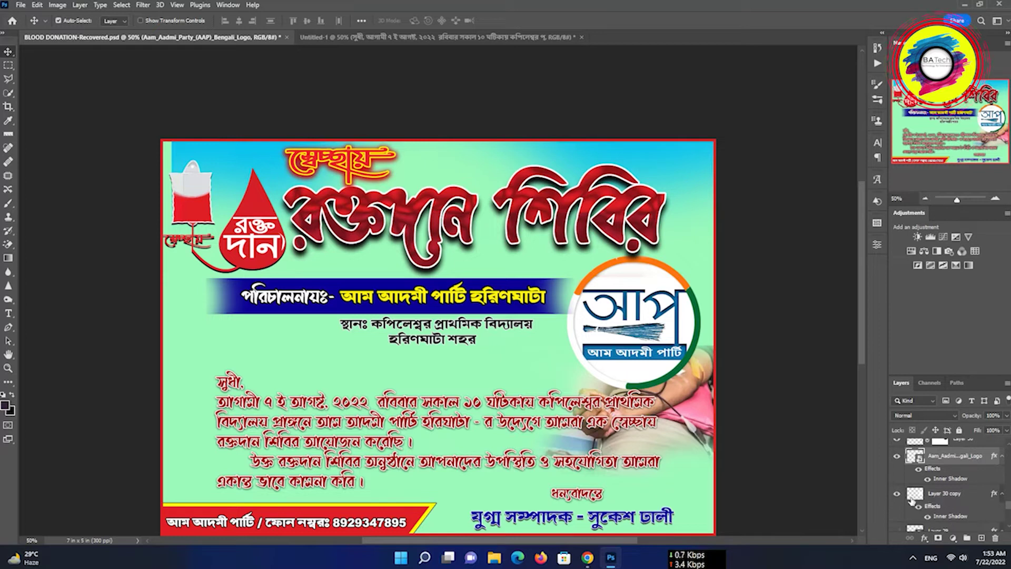
pyautogui.press('ctrl')
pyautogui.keyDown('ctrl'); pyautogui.click(939, 495); pyautogui.keyUp('ctrl')
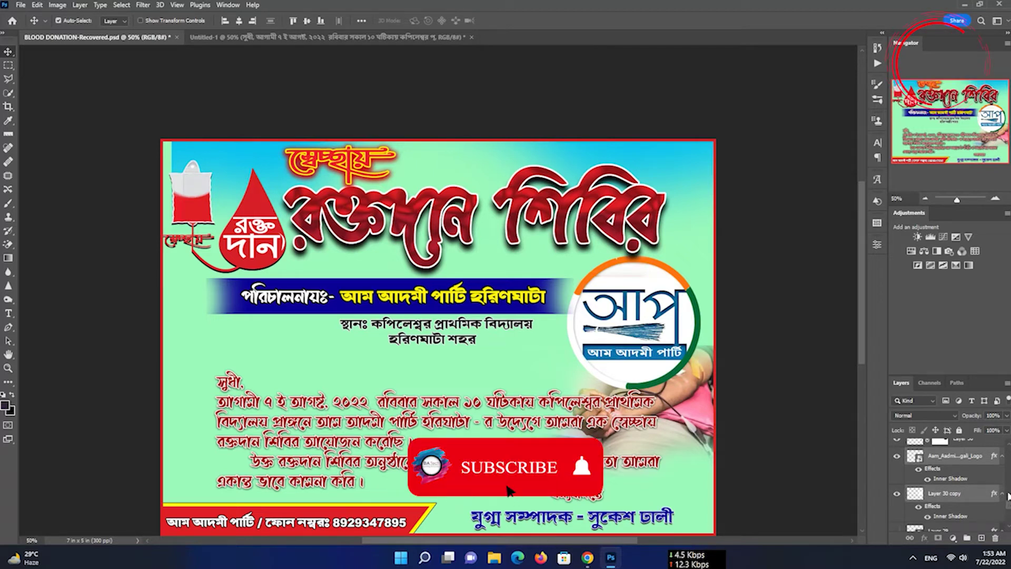
pyautogui.scroll(1, 1009, 503)
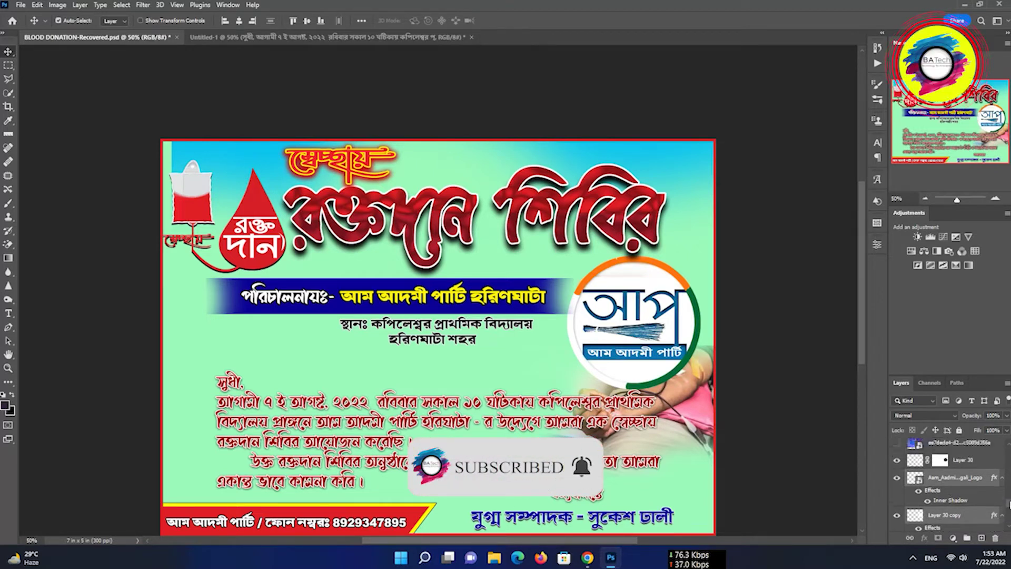
pyautogui.scroll(1, 1009, 504)
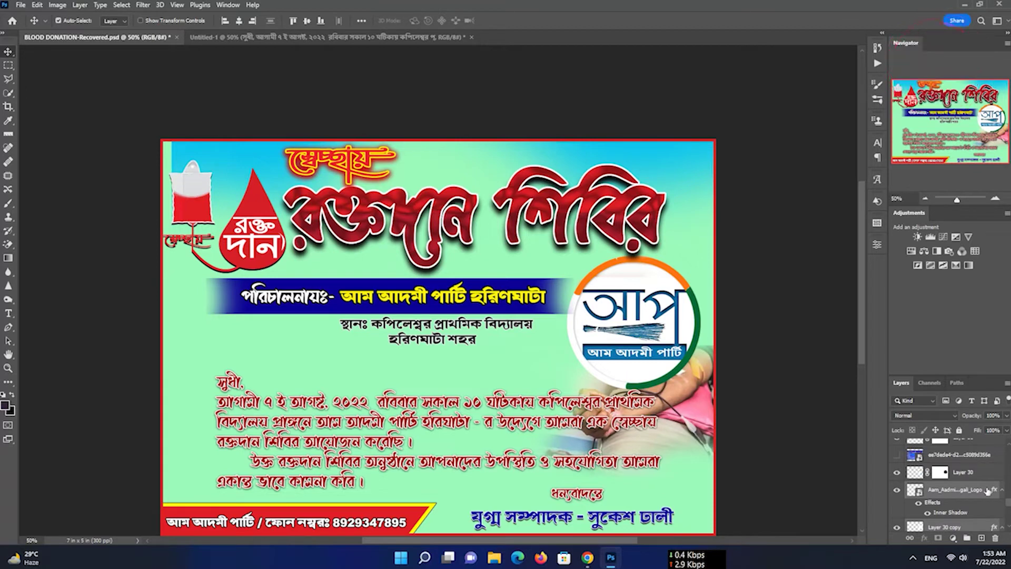
pyautogui.click(897, 473)
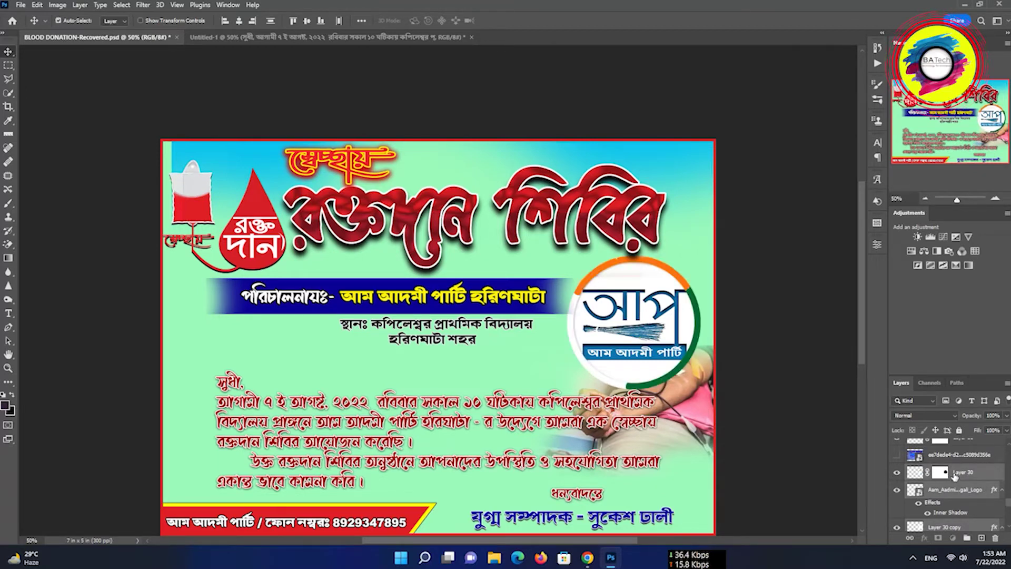
pyautogui.moveTo(954, 475); pyautogui.dragTo(624, 241)
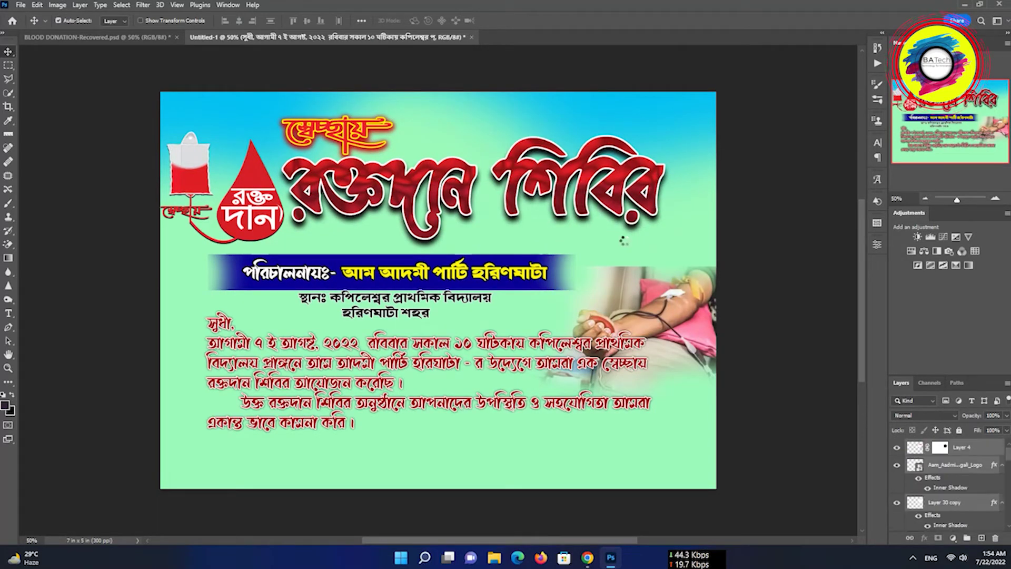
pyautogui.moveTo(626, 255); pyautogui.dragTo(640, 291)
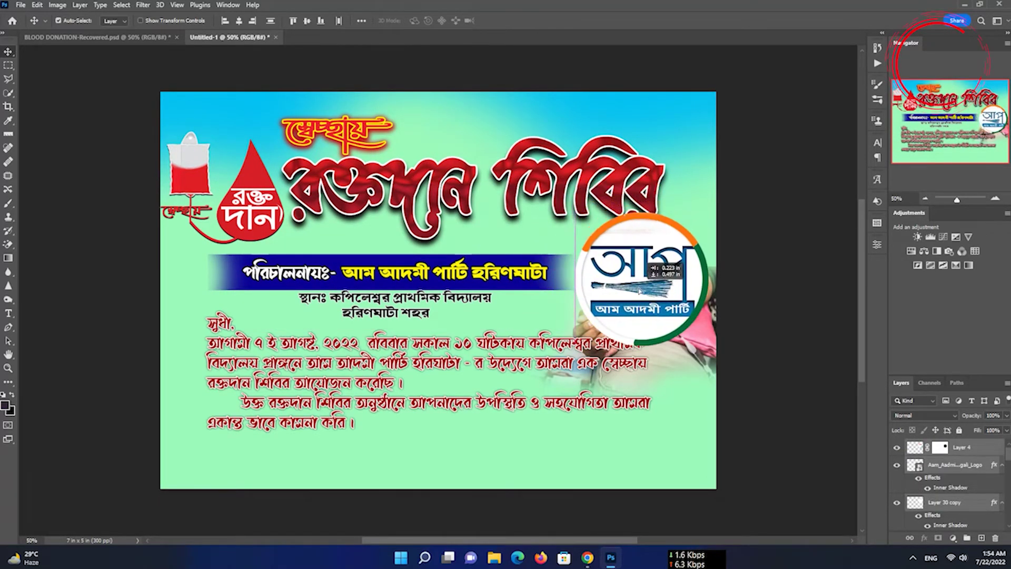
# Nudge the title artwork up and move the donor photo lower on the right
pyautogui.moveTo(586, 187); pyautogui.dragTo(595, 179)
pyautogui.click(711, 348)
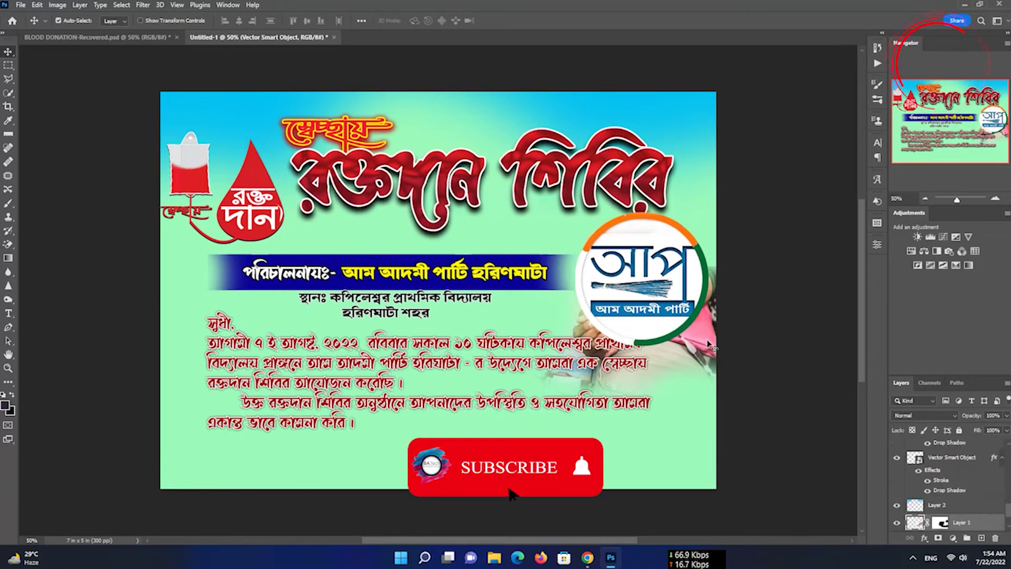
pyautogui.moveTo(709, 343); pyautogui.dragTo(708, 378)
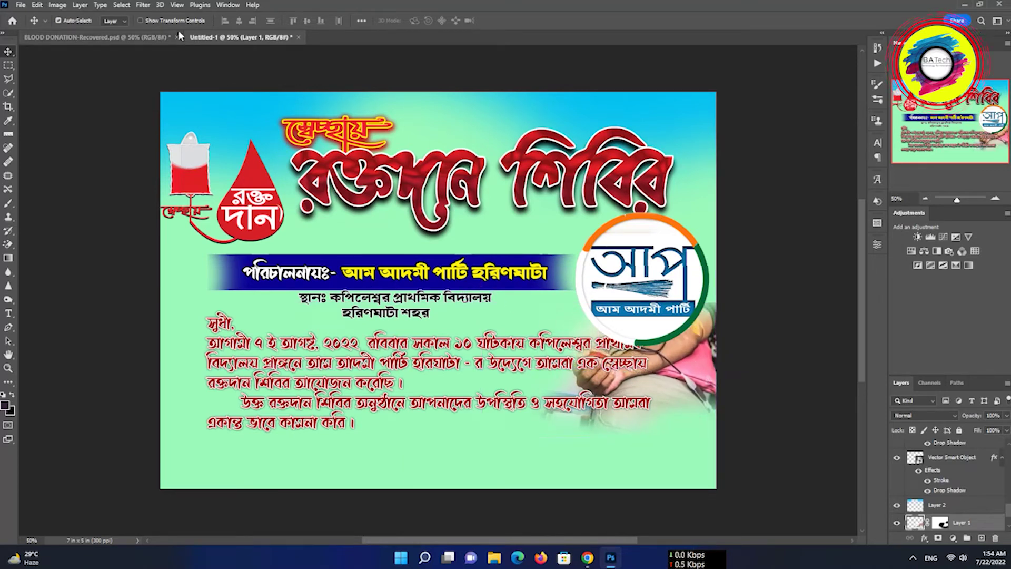
pyautogui.click(158, 38)
# Copy the red footer bar with its phone-line text into the invitation
pyautogui.scroll(-2, 266, 386)
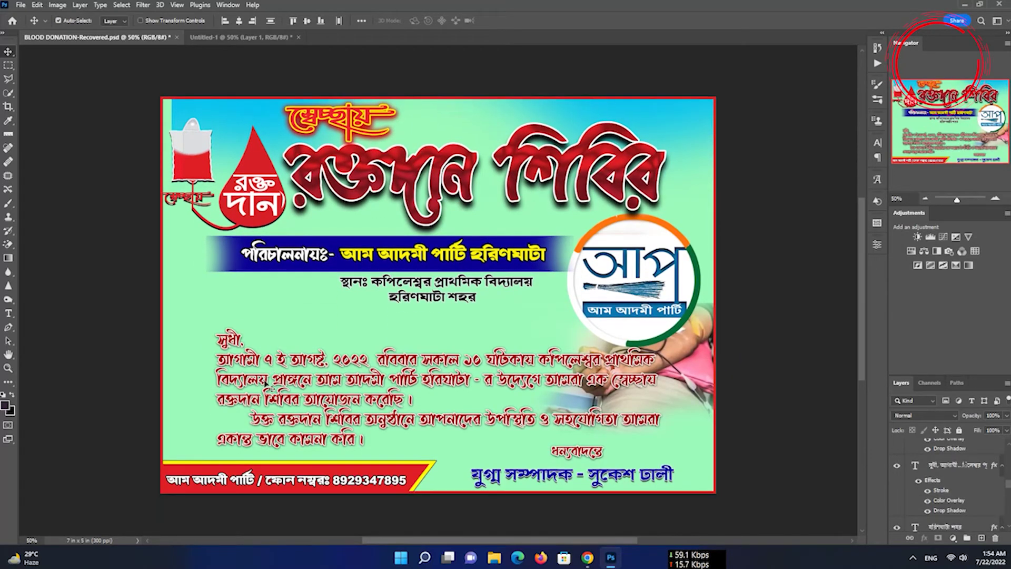
pyautogui.click(293, 480)
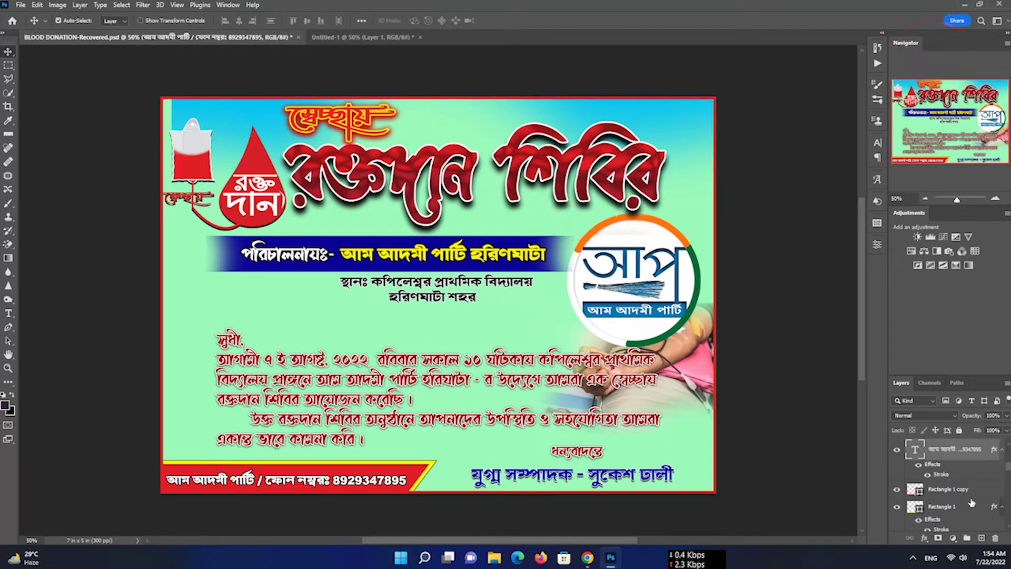
pyautogui.click(957, 491)
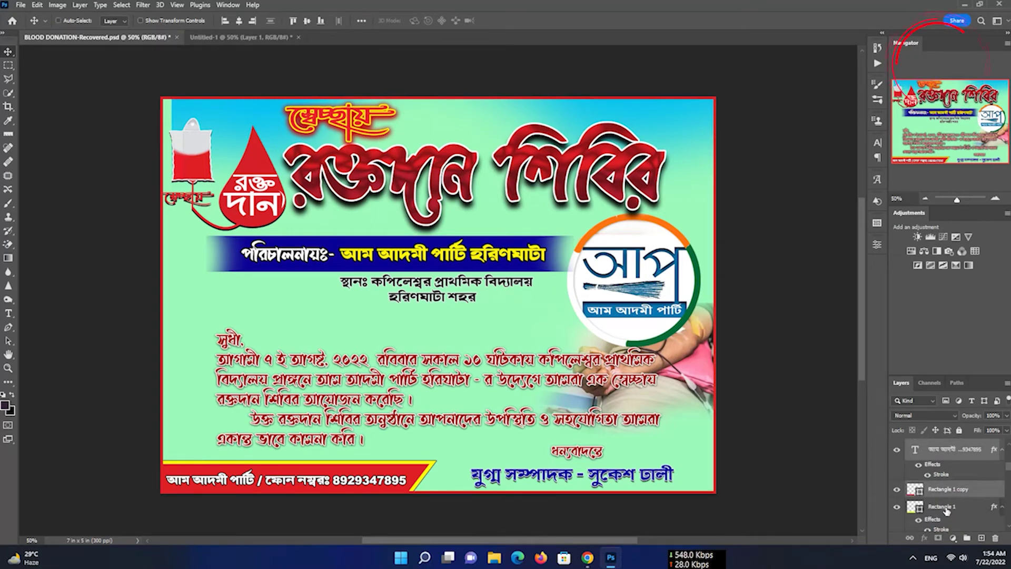
pyautogui.keyDown('ctrl'); pyautogui.click(946, 508); pyautogui.keyUp('ctrl')
pyautogui.moveTo(930, 454); pyautogui.dragTo(141, 38)
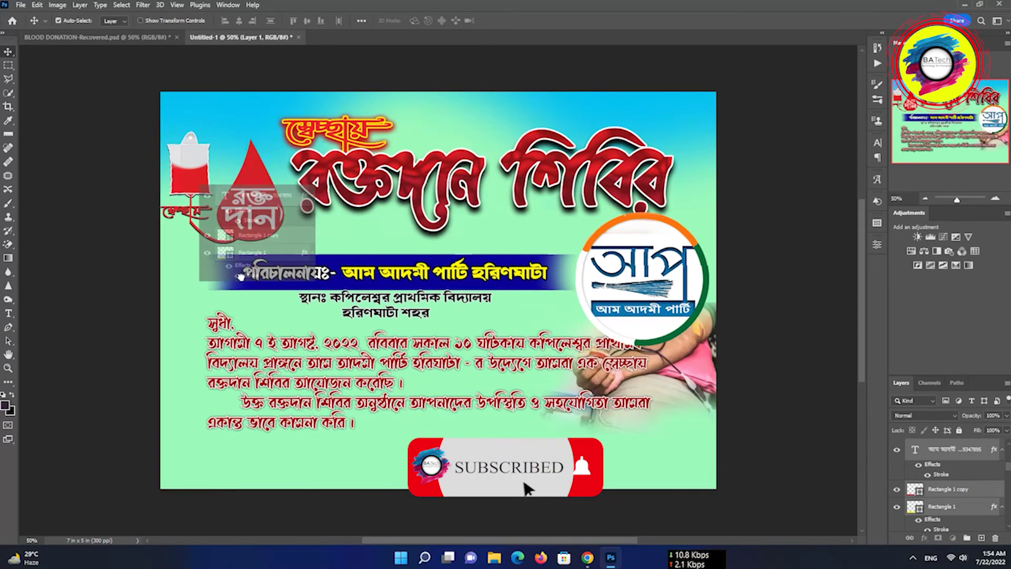
pyautogui.moveTo(142, 38)
pyautogui.mouseDown()
pyautogui.moveTo(255, 406)
pyautogui.moveTo(254, 445)
pyautogui.mouseUp()
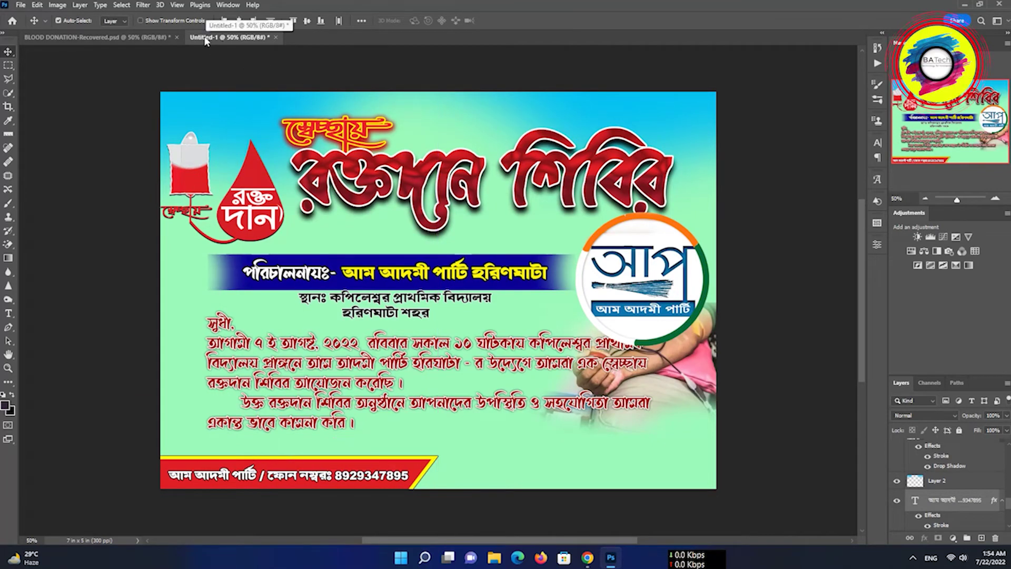
# Add the ধন্যবাদান্তে sign-off text just above the footer
pyautogui.click(95, 37)
pyautogui.moveTo(590, 460); pyautogui.dragTo(282, 47)
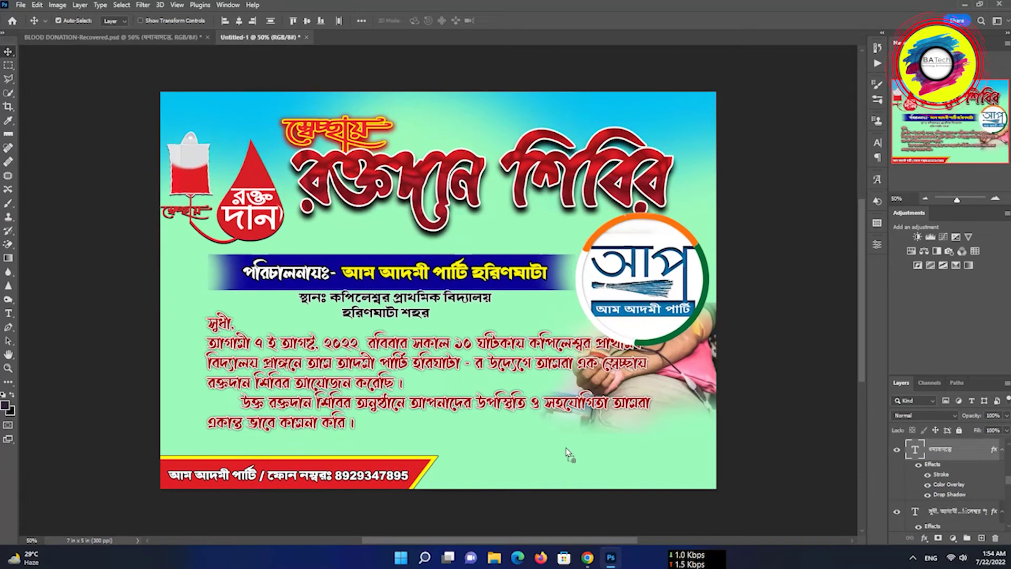
pyautogui.moveTo(568, 454); pyautogui.dragTo(571, 456)
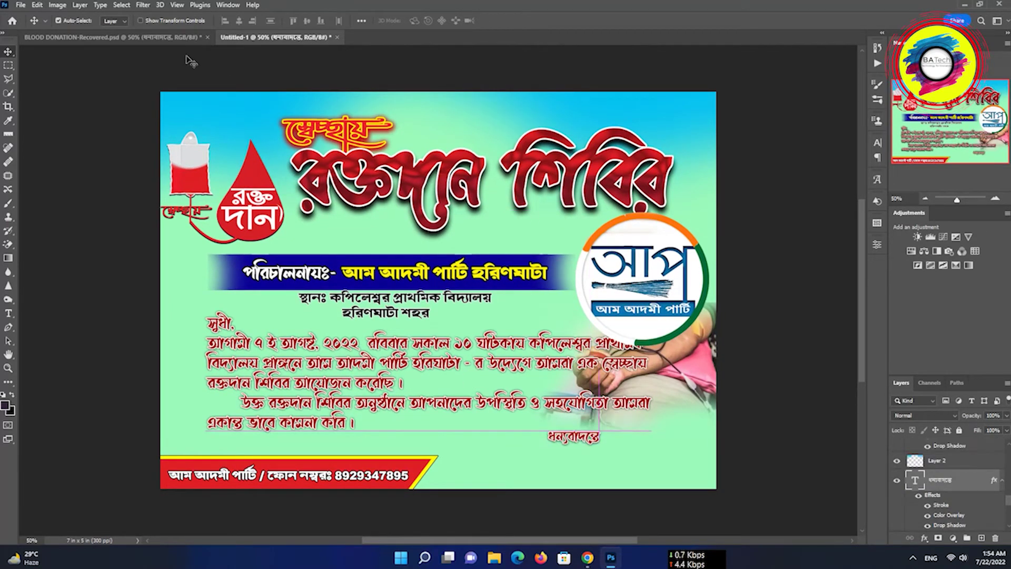
# Place the signature line at the bottom right and add a new empty layer for the border
pyautogui.click(79, 37)
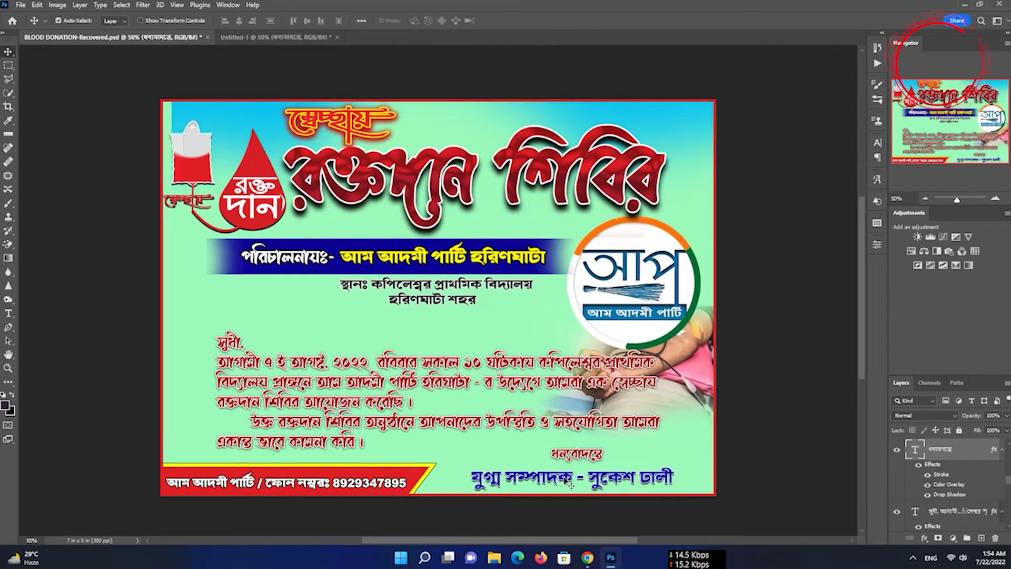
pyautogui.moveTo(569, 481); pyautogui.dragTo(318, 39)
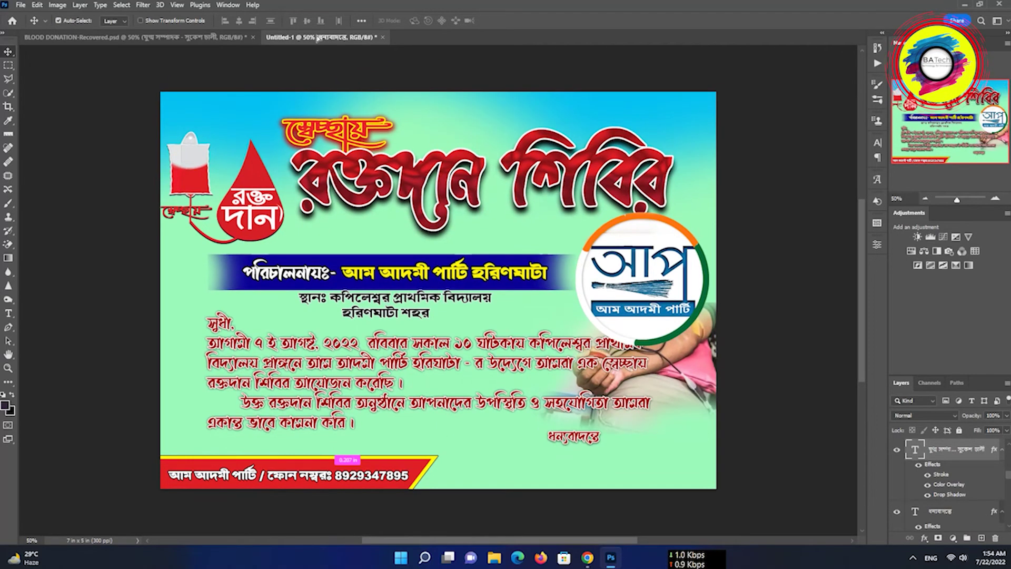
pyautogui.moveTo(595, 475); pyautogui.dragTo(598, 476)
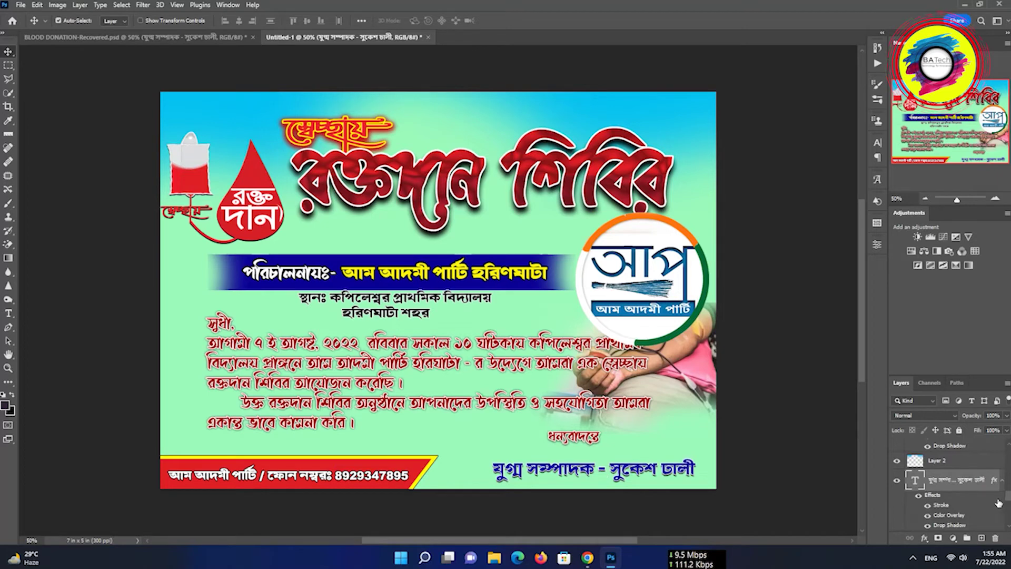
pyautogui.scroll(5, 1002, 451)
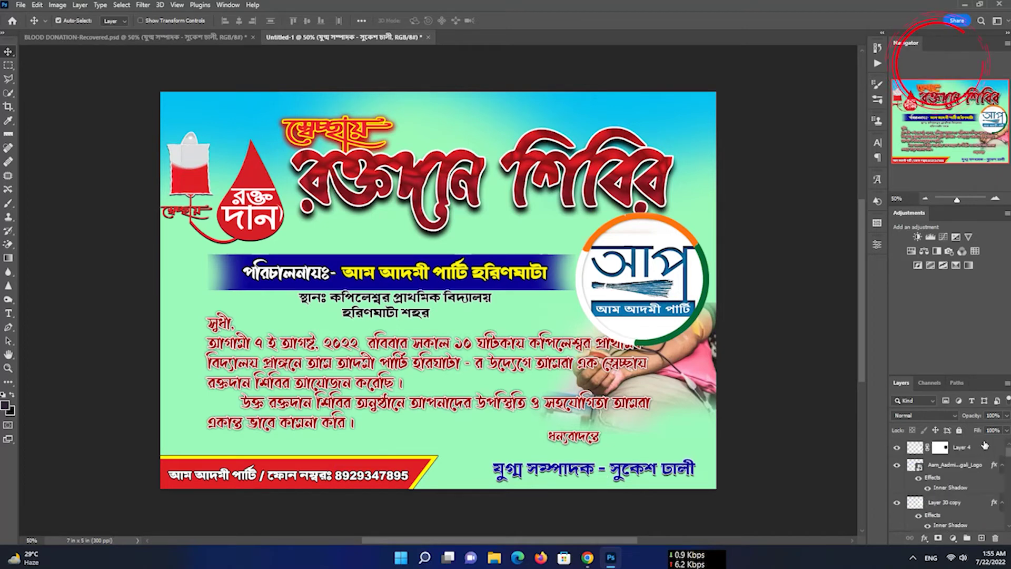
pyautogui.click(981, 537)
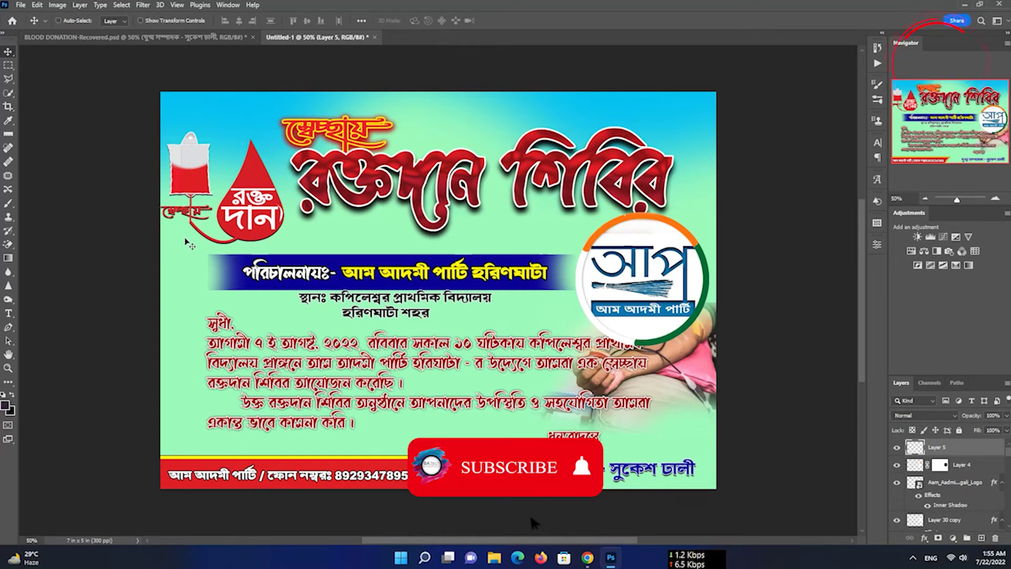
# Select the whole canvas and apply a 15 px red (#df1f26) stroke
pyautogui.hotkey('ctrl', 'a')
pyautogui.click(58, 20)
pyautogui.click(36, 5)
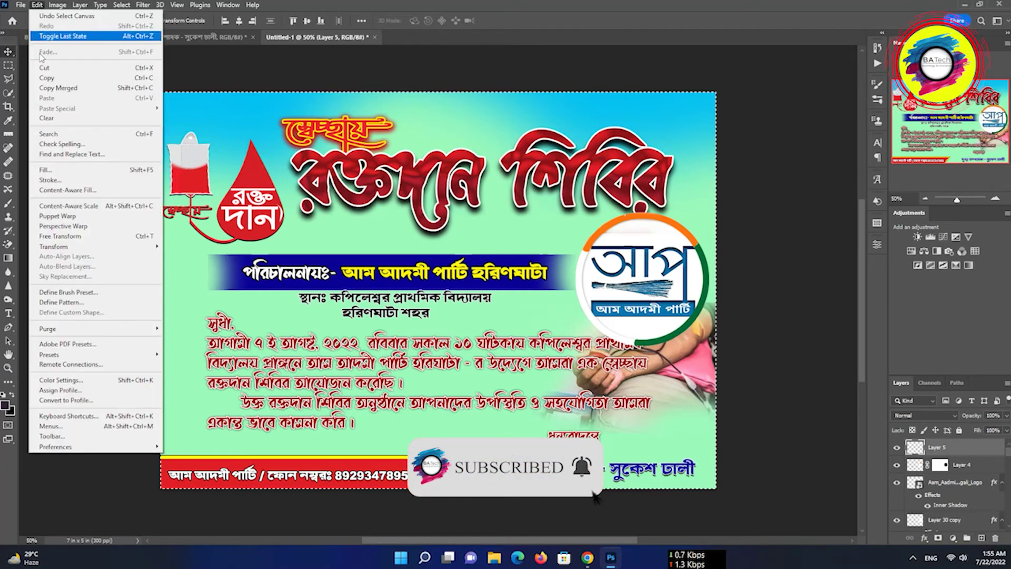
pyautogui.click(59, 179)
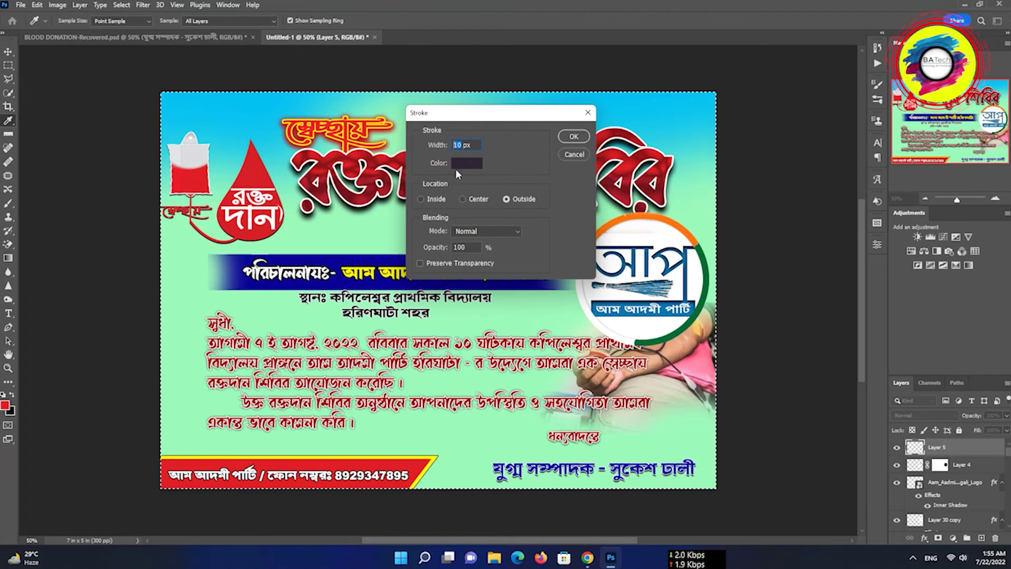
pyautogui.click(457, 163)
pyautogui.click(405, 459)
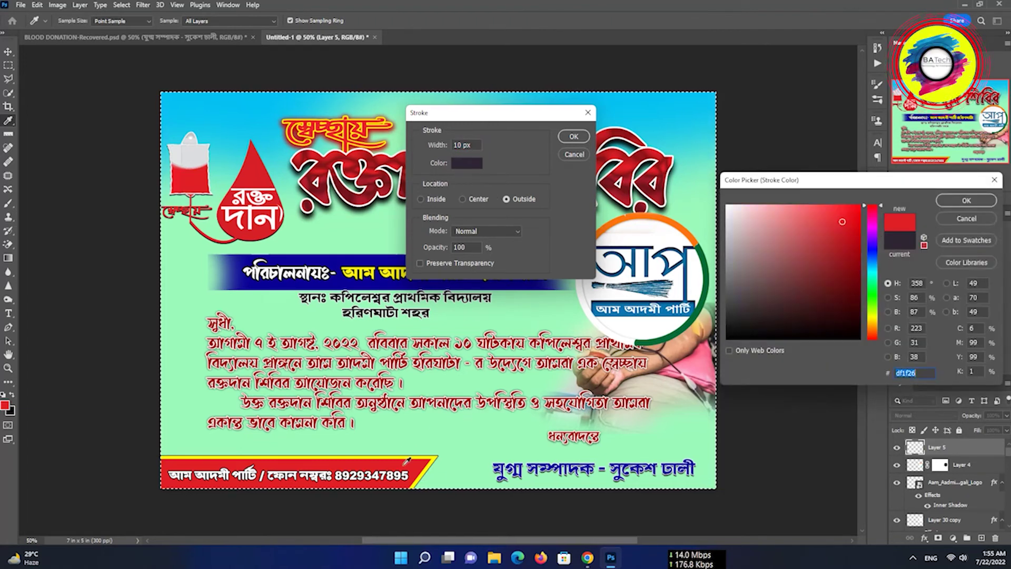
pyautogui.click(968, 201)
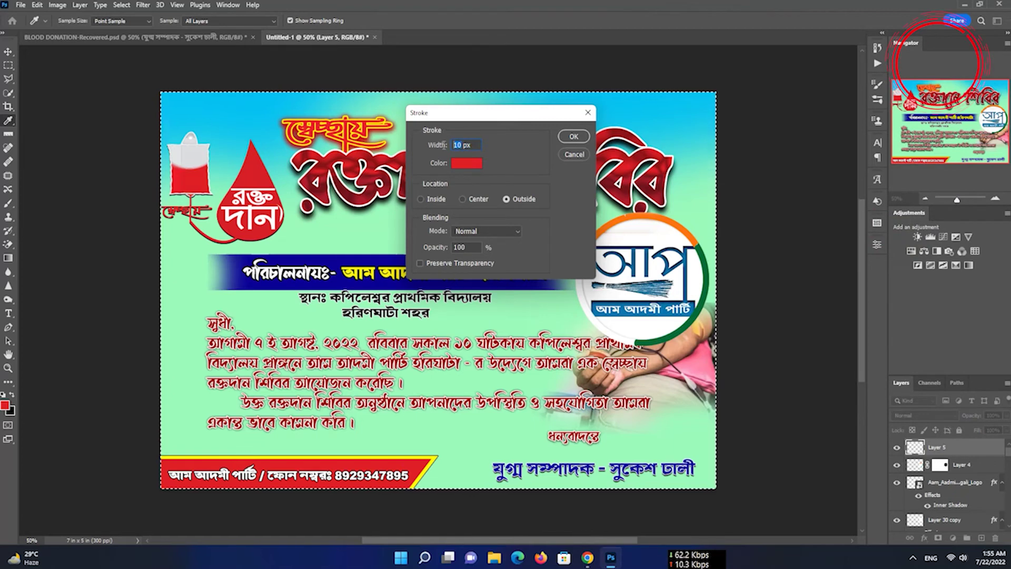
pyautogui.write('1')
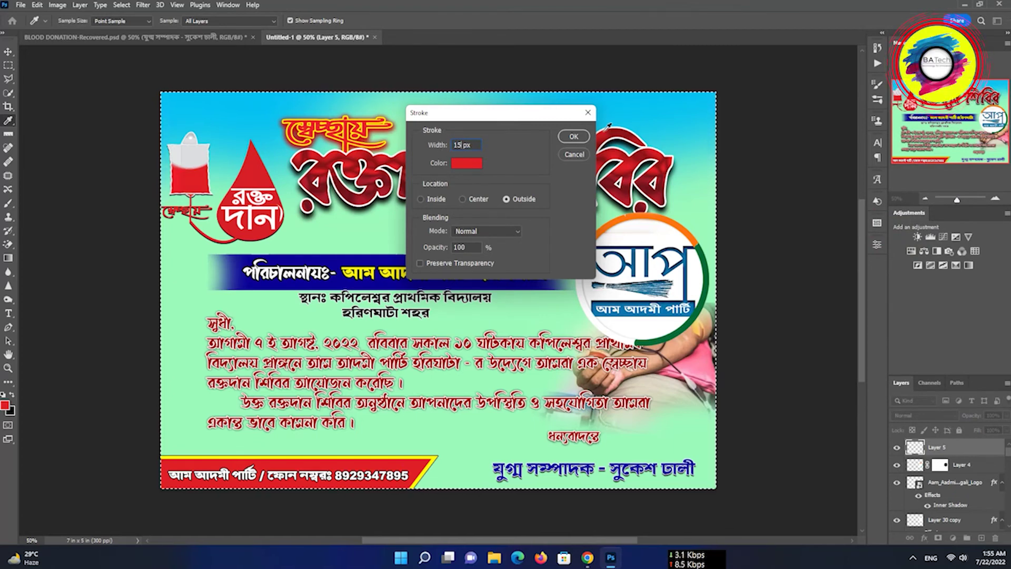
pyautogui.click(574, 137)
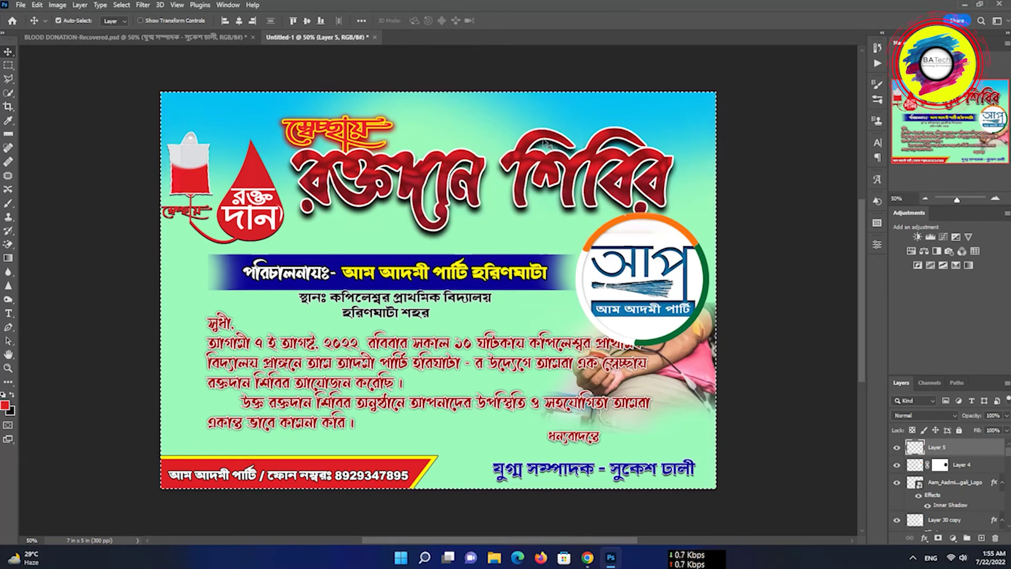
# Reapply the red stroke with Location set to Inside, then deselect
pyautogui.click(37, 4)
pyautogui.click(83, 180)
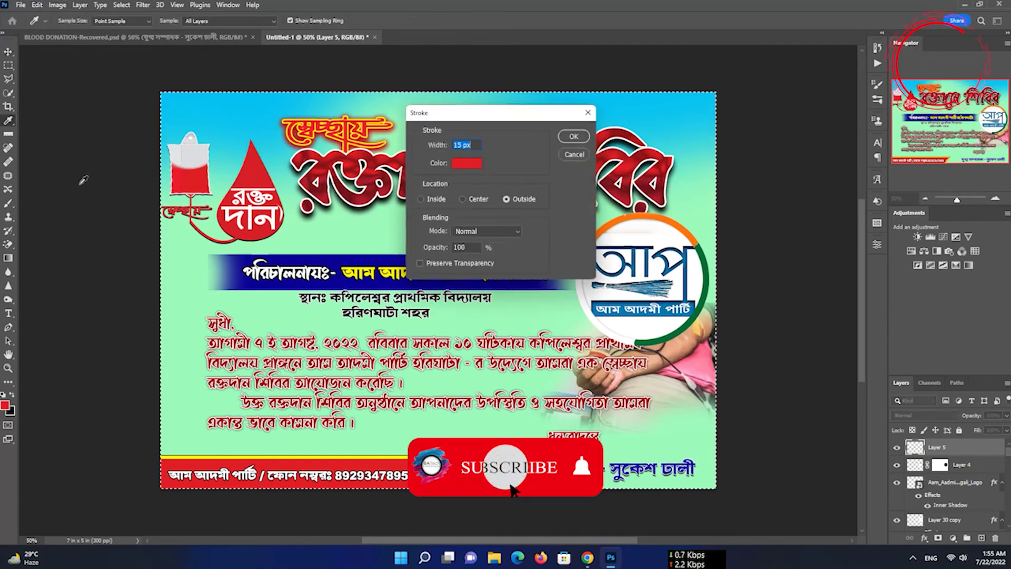
pyautogui.click(424, 200)
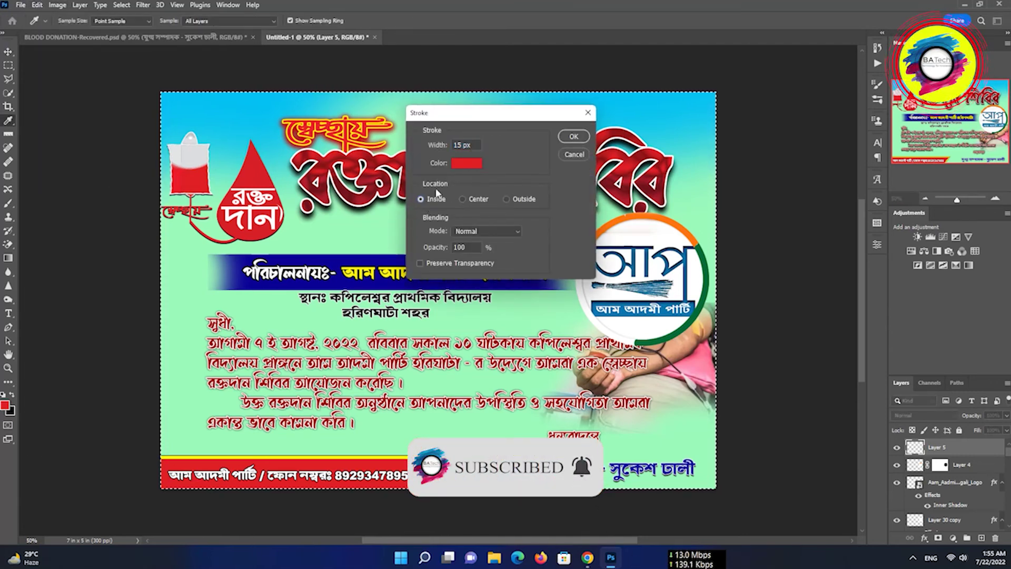
pyautogui.click(574, 136)
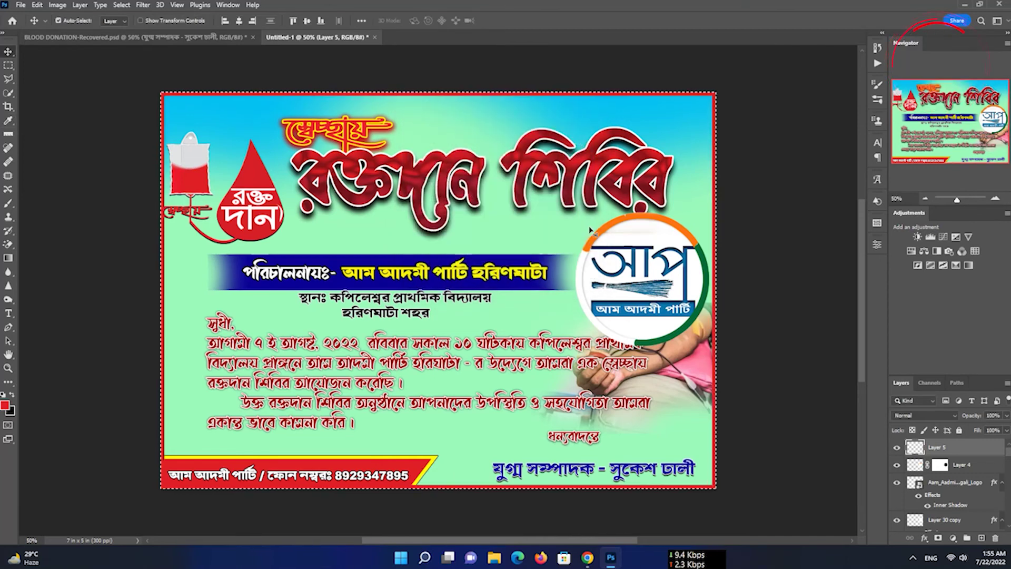
pyautogui.hotkey('ctrl', 'd')
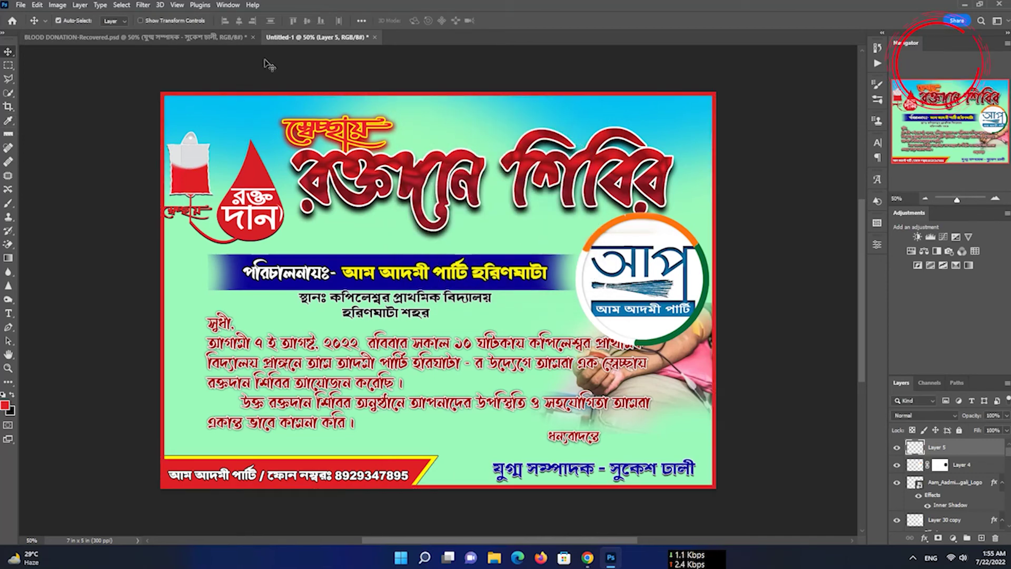